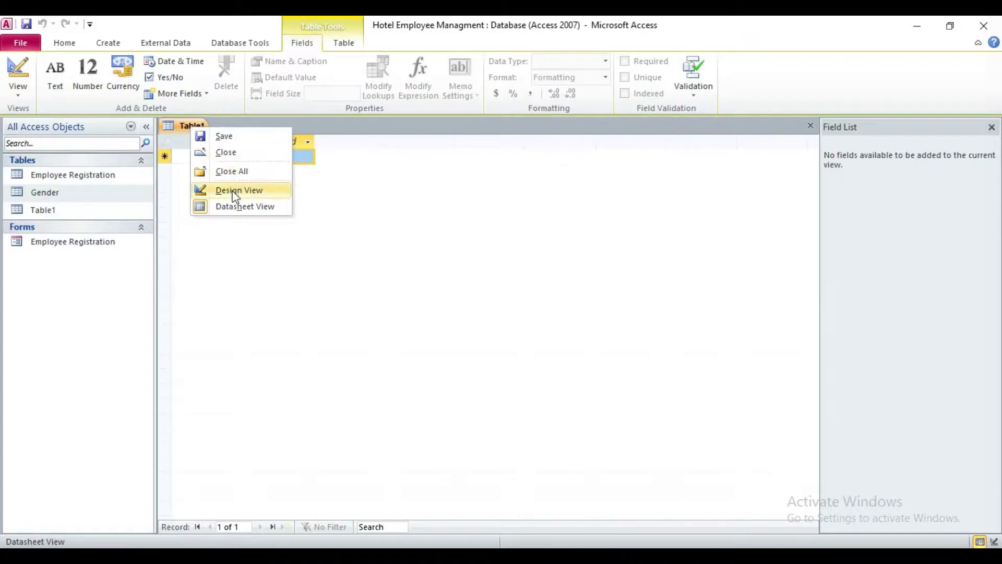
- Save the new table as Attendance and open it in Design View
left_click(250, 192)
type("Attendance")
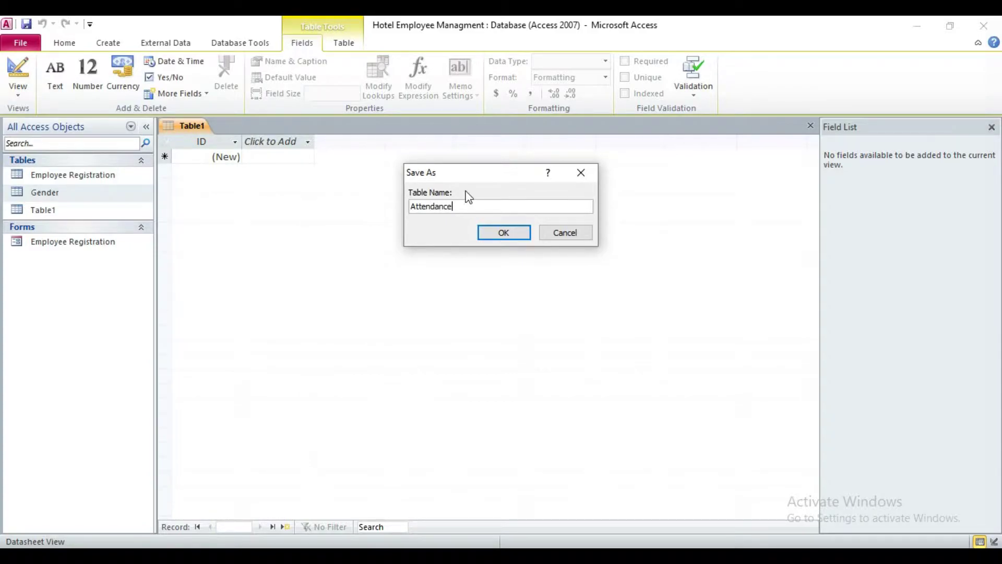
key("Return")
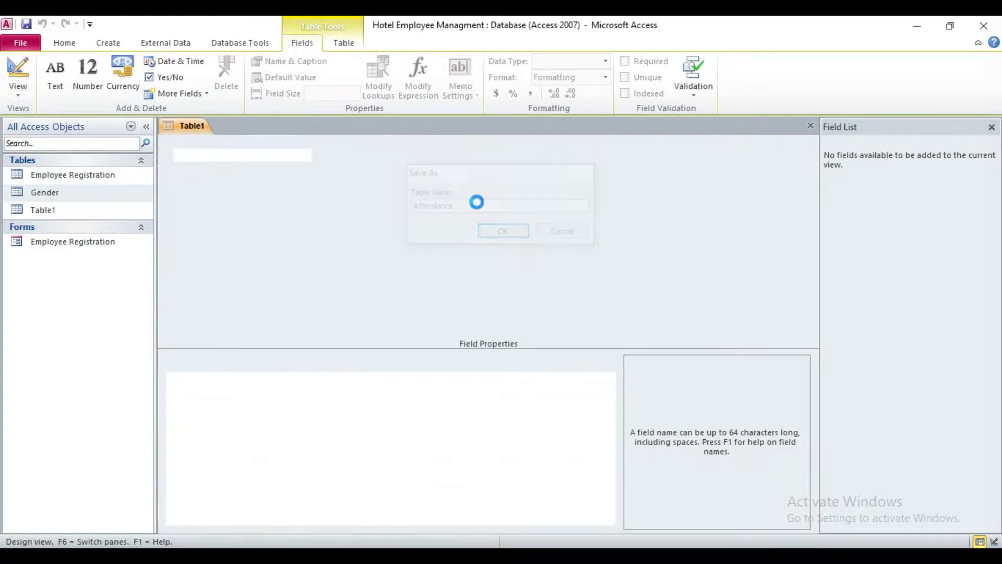
- Name the primary key field Employee ID and set its data type to Number
left_click(229, 166)
key("Up")
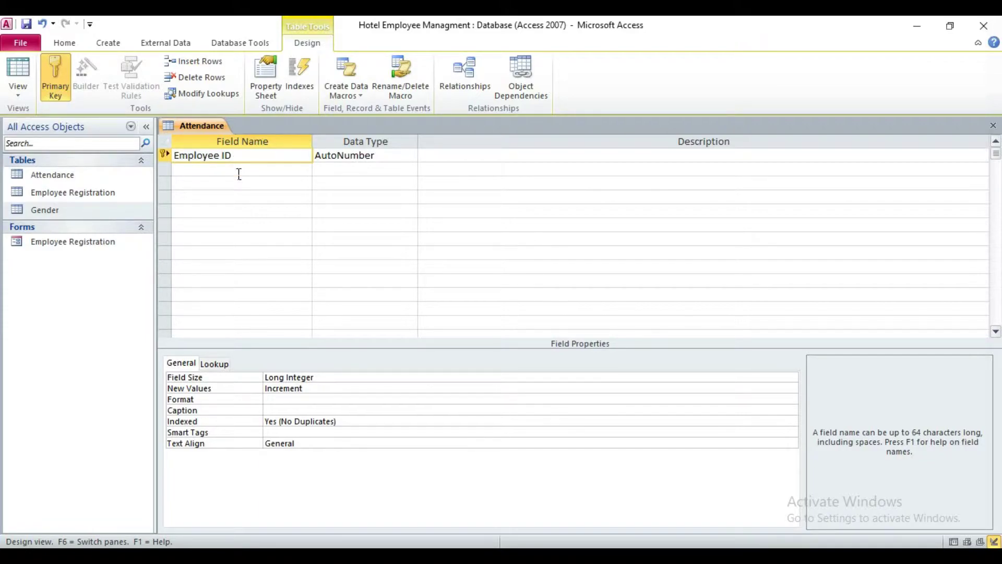
left_click(239, 173)
left_click(411, 155)
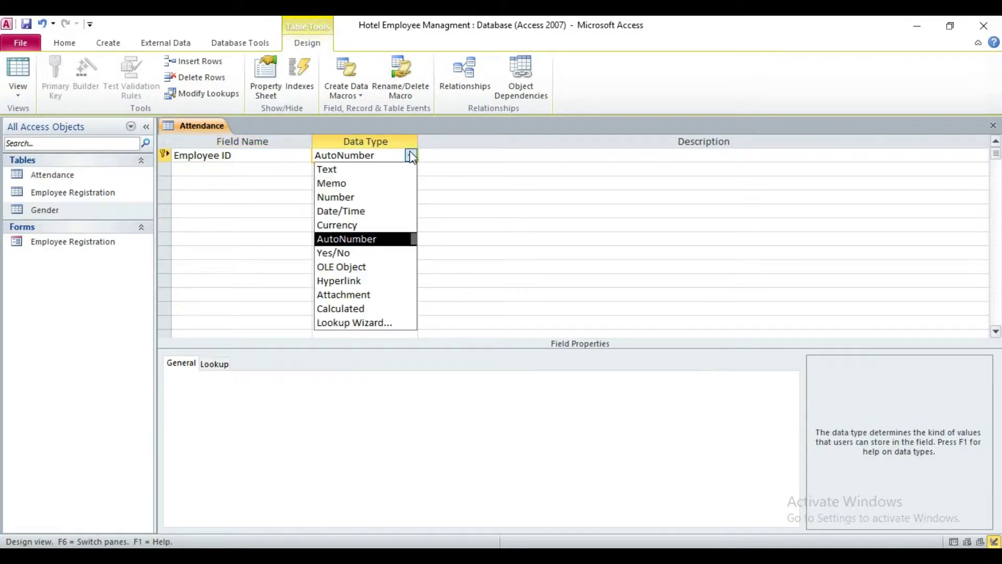
left_click(360, 199)
- Add a field named Date of Registation with the Date/Time data type
left_click(288, 169)
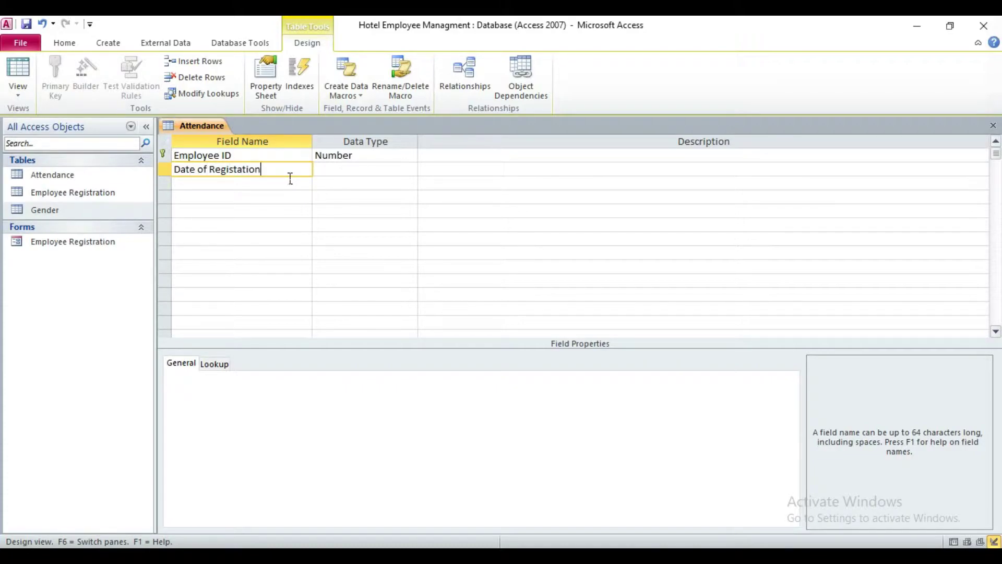
left_click(272, 188)
left_click(397, 171)
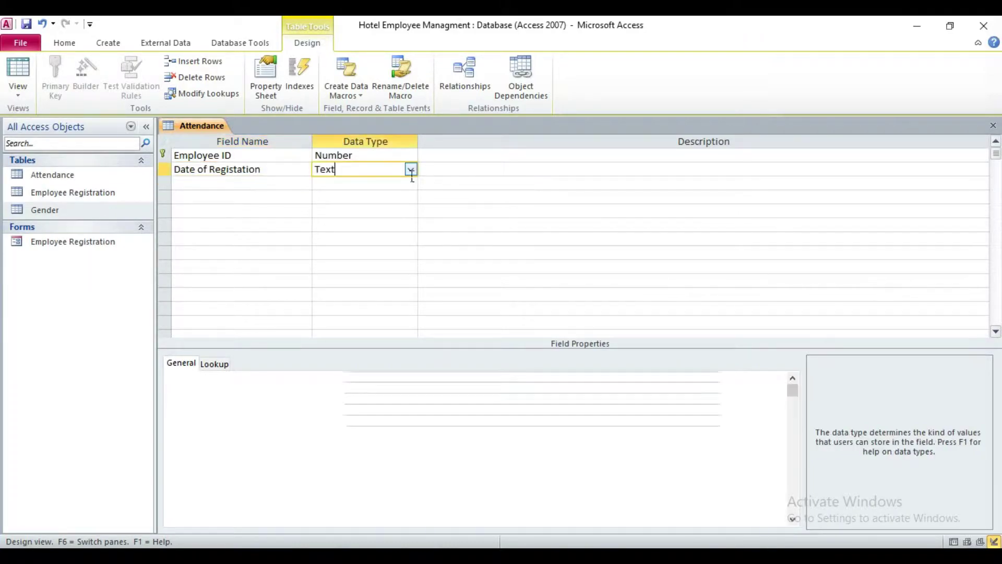
left_click(411, 170)
left_click(341, 225)
- Add two more fields named Mark and Reason, both with the Text data type
left_click(310, 183)
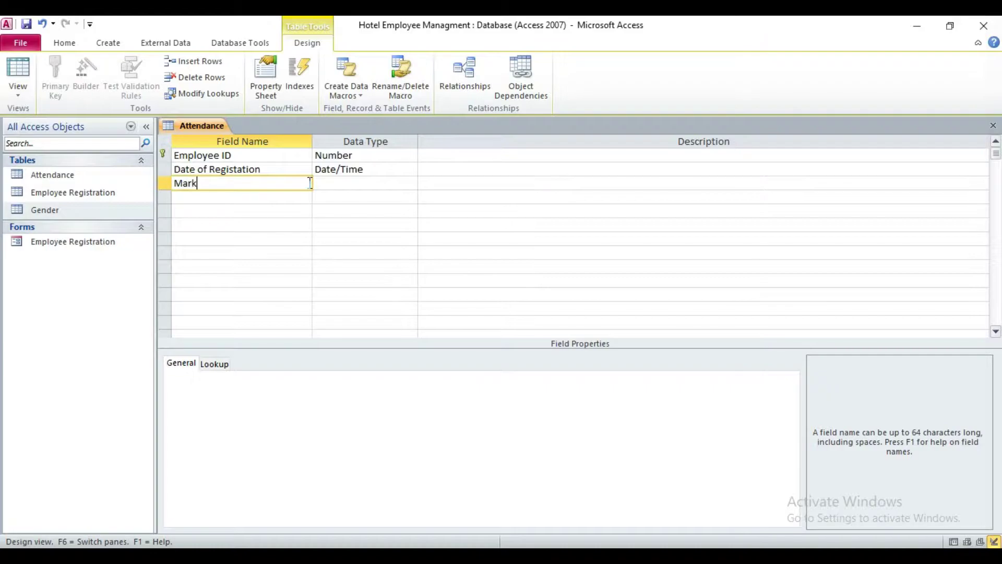
left_click(301, 201)
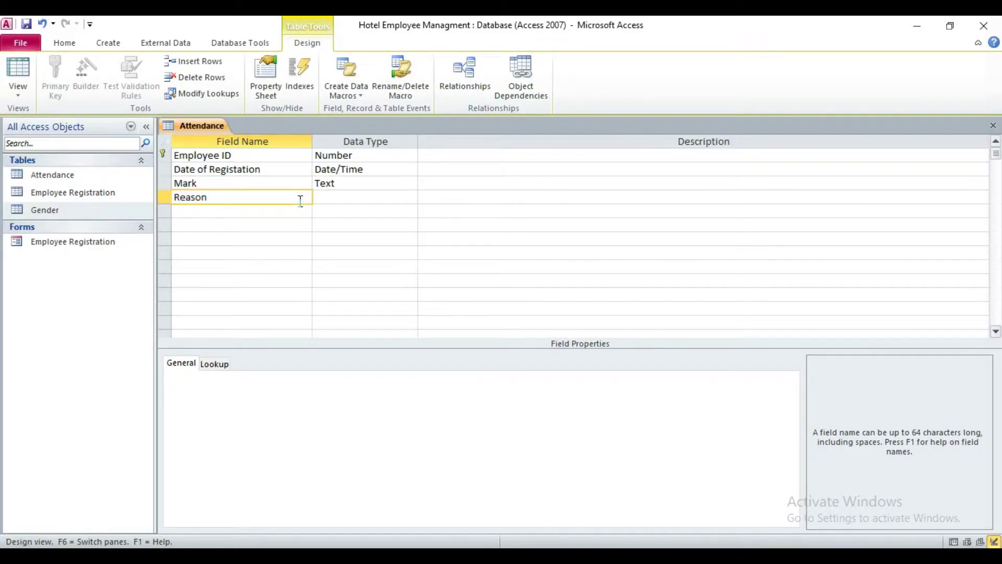
key("Down")
left_click(382, 199)
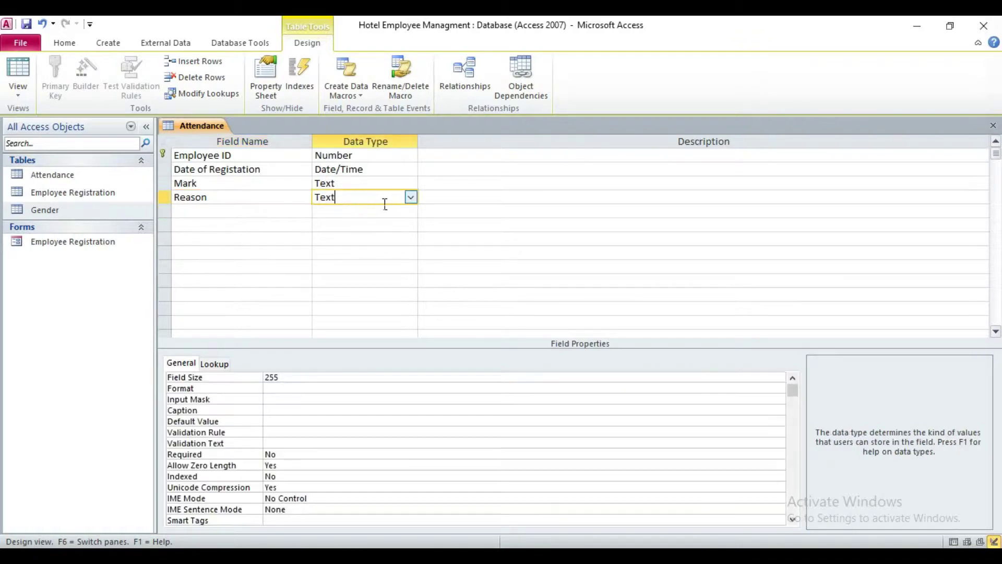
left_click(412, 197)
- Set the Mark field's lookup display control to Combo Box and close the Attendance table
left_click(412, 183)
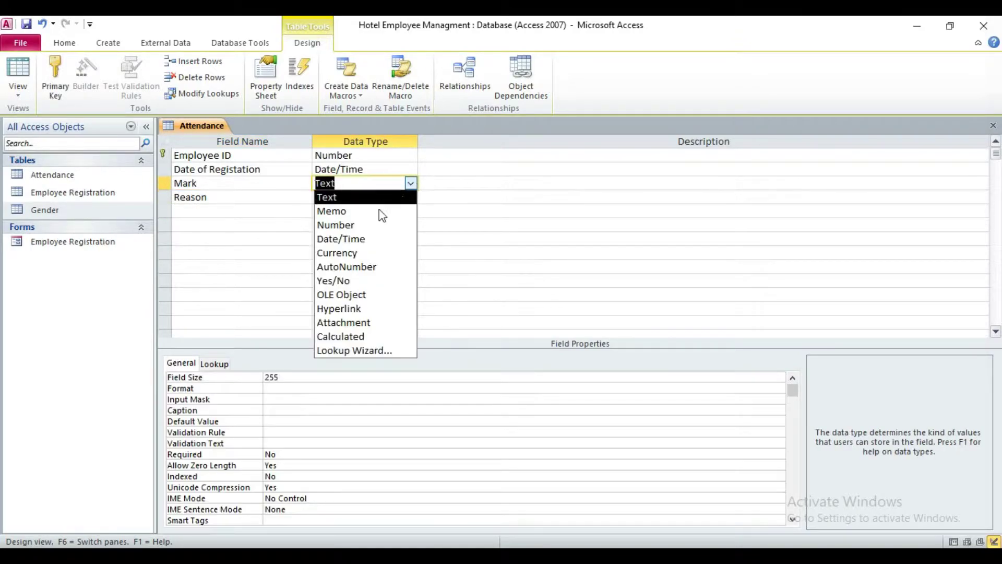
left_click(267, 182)
left_click(223, 364)
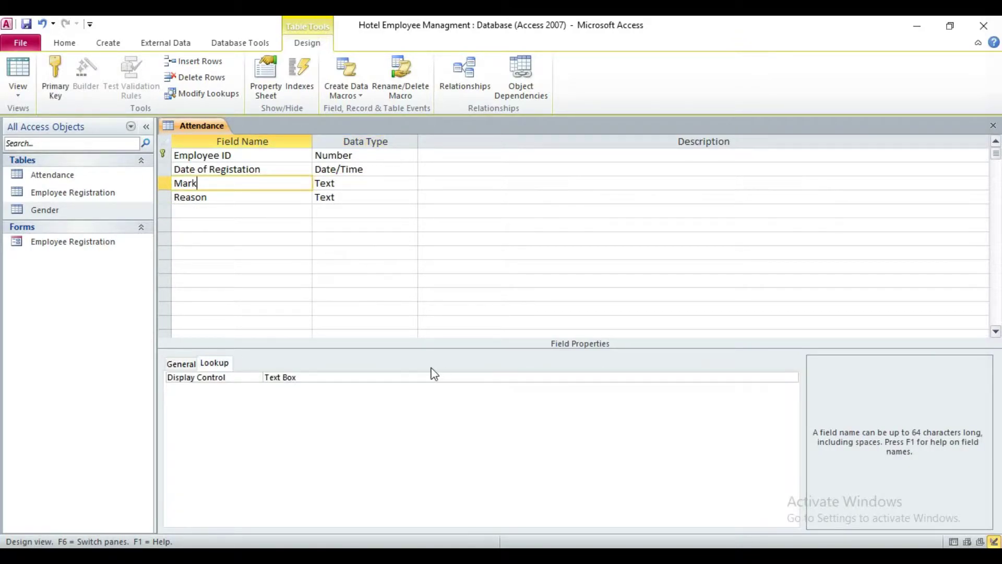
left_click(465, 379)
left_click(792, 377)
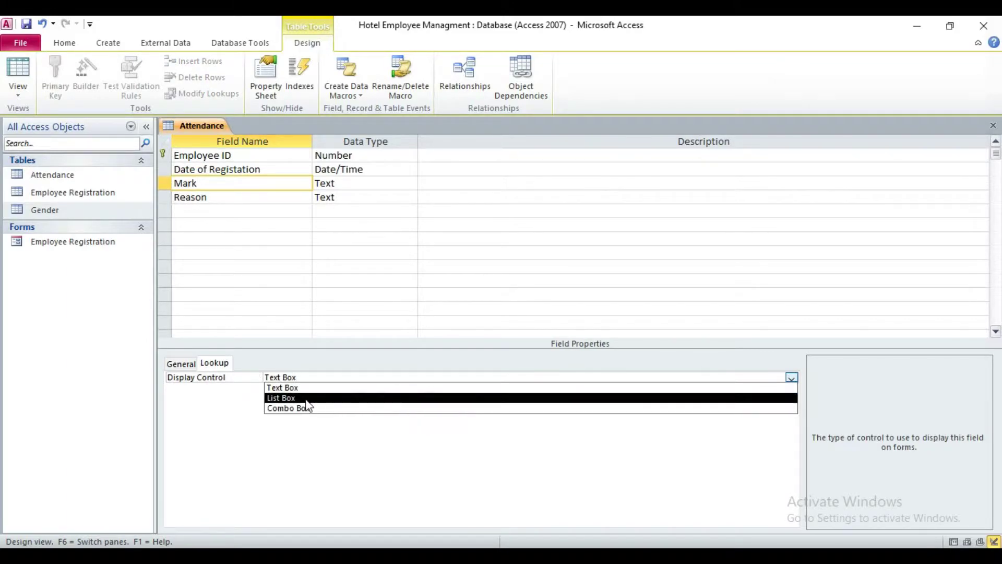
left_click(284, 413)
right_click(208, 127)
left_click(241, 152)
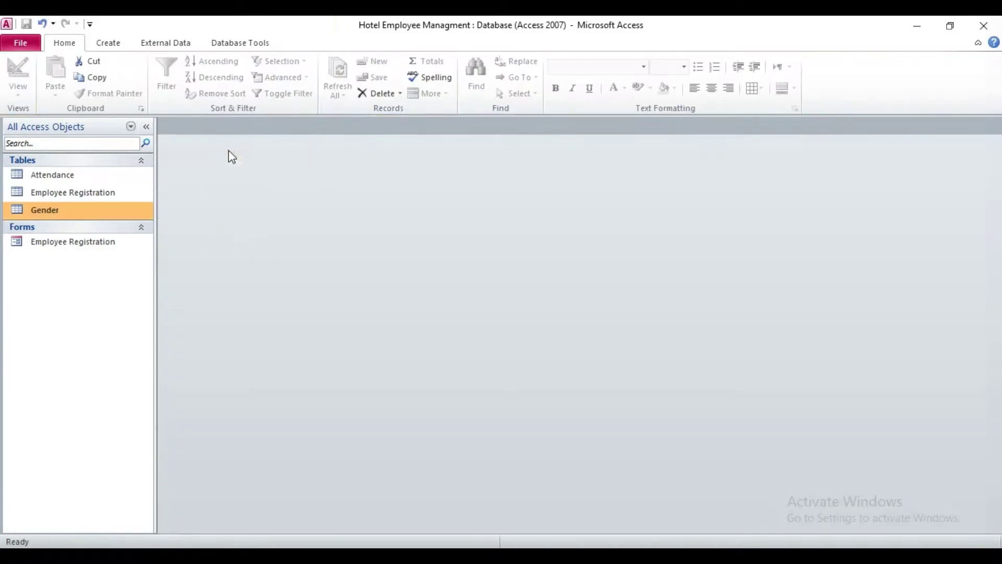
- Add the Attendance table to the Relationships layout and move it well away from the Employee Registration table
left_click(240, 42)
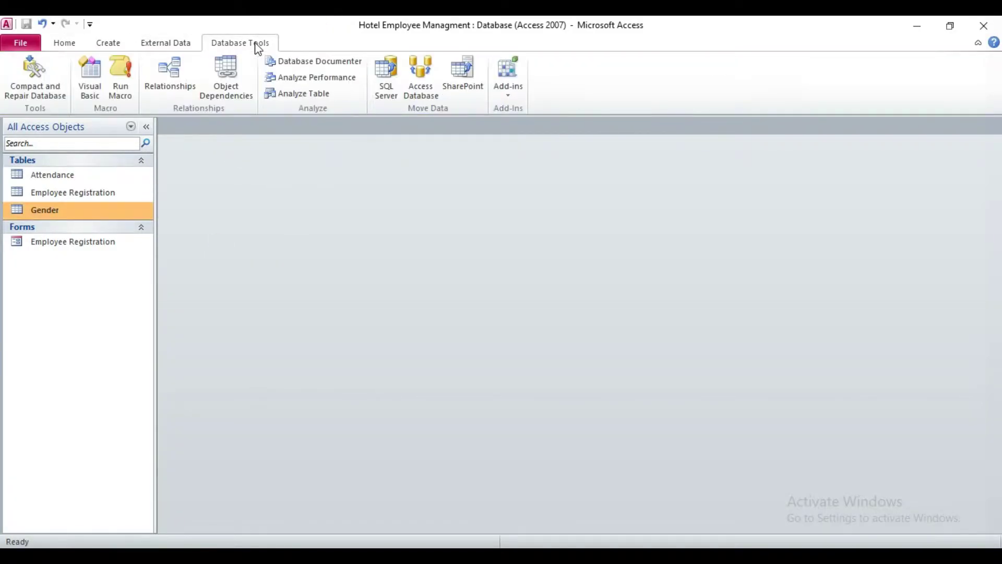
left_click(169, 85)
left_click(167, 90)
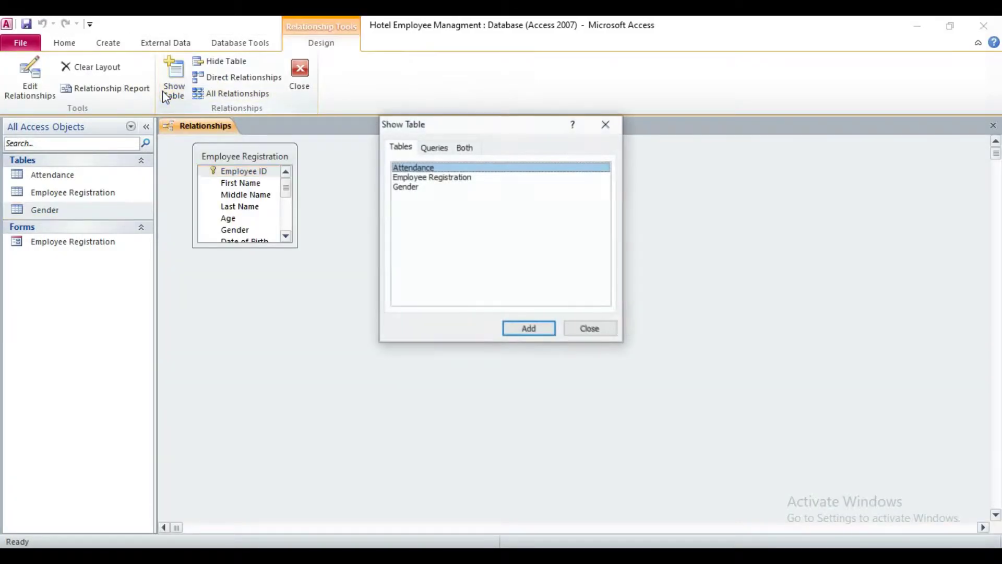
left_click(534, 324)
left_click(608, 330)
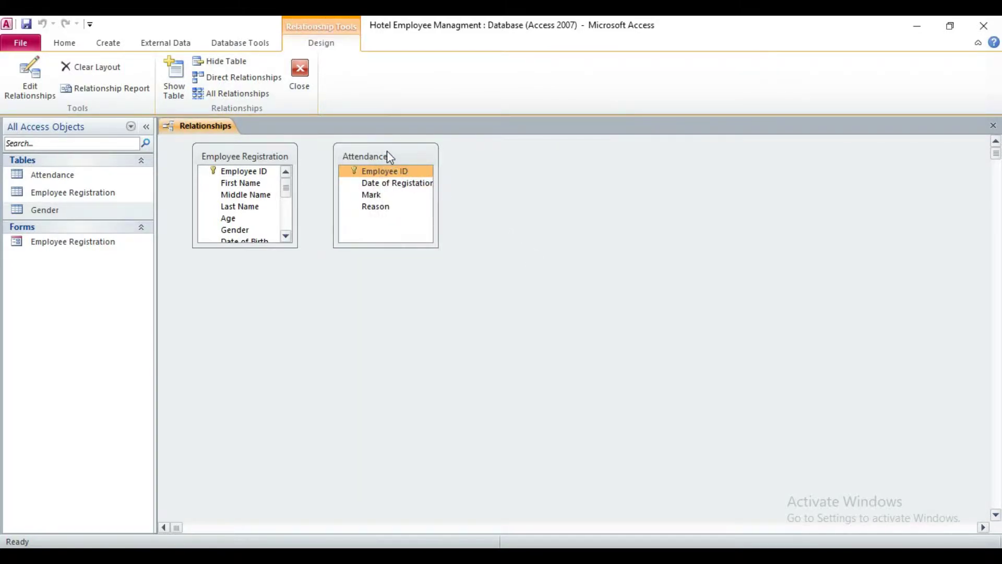
left_click_drag(389, 157, 576, 258)
- Try to link Employee ID in Employee Registration to Employee ID in Attendance
left_click(226, 172)
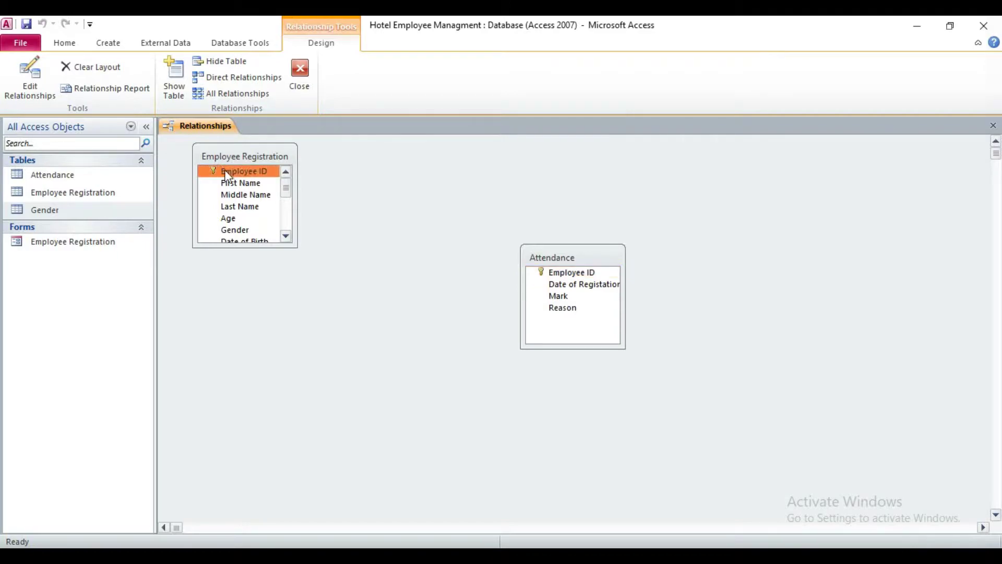
left_click_drag(249, 178, 555, 271)
- Remove the primary key from the Attendance table's Employee ID field in Design View and close the table
right_click(48, 173)
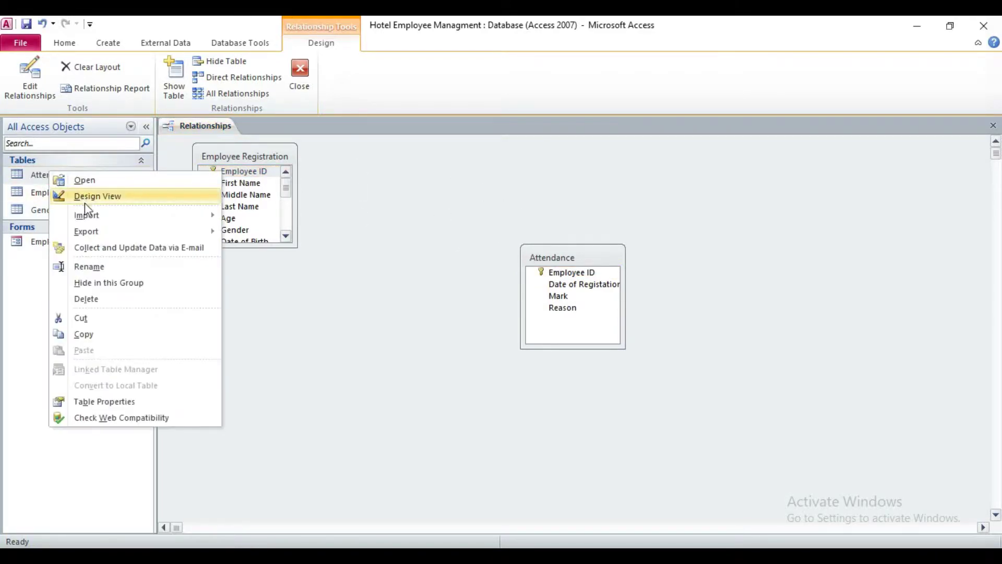
left_click(99, 196)
right_click(163, 155)
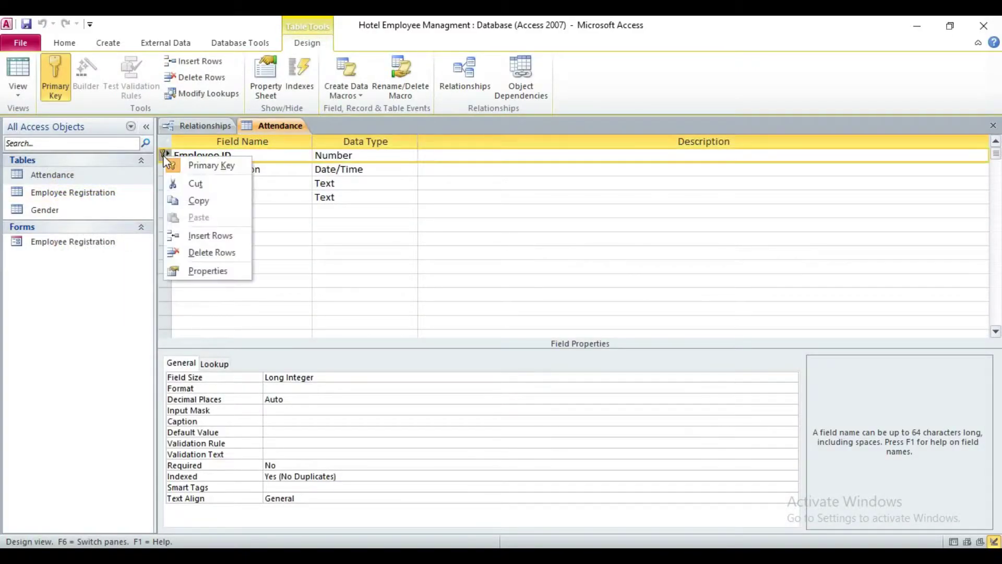
left_click(191, 166)
right_click(272, 123)
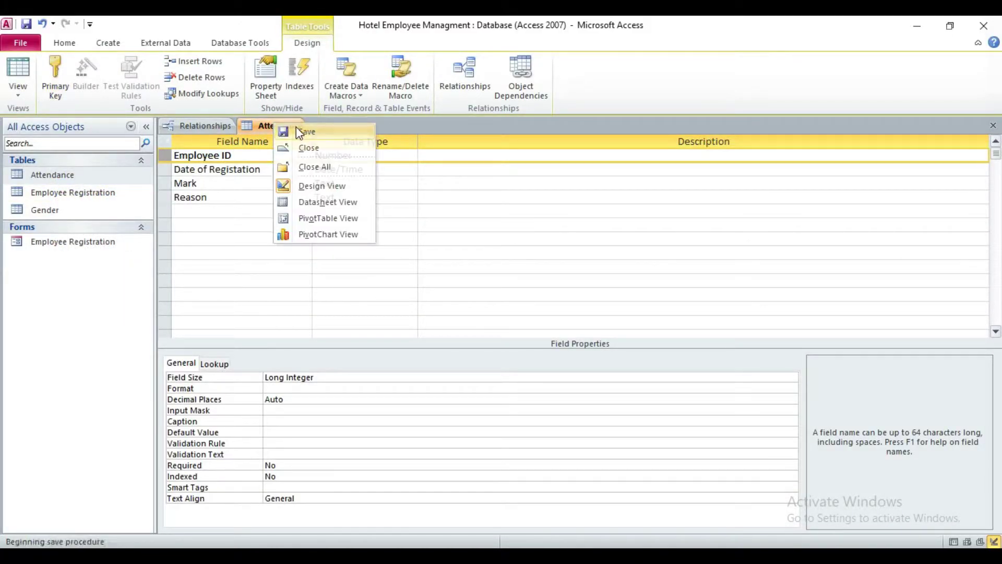
left_click(311, 152)
- Relate Employee Registration to Attendance on Employee ID, enforcing referential integrity and including all Employee Registration records, and close the Relationships layout
mouse_move(546, 273)
left_mouse_down()
mouse_move(538, 281)
mouse_move(214, 171)
mouse_move(256, 172)
mouse_move(546, 280)
mouse_move(564, 277)
left_mouse_up()
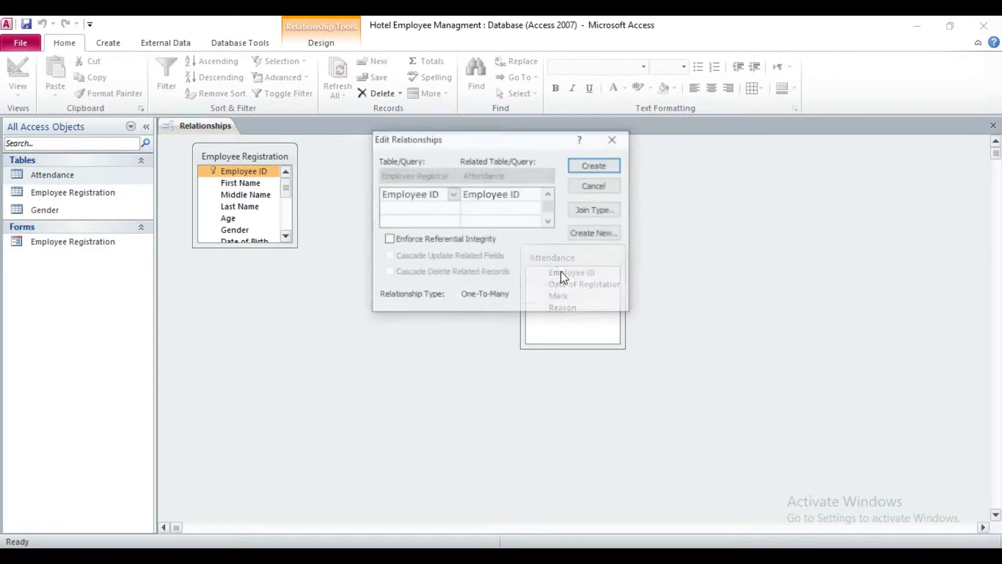
left_click(399, 243)
left_click(595, 209)
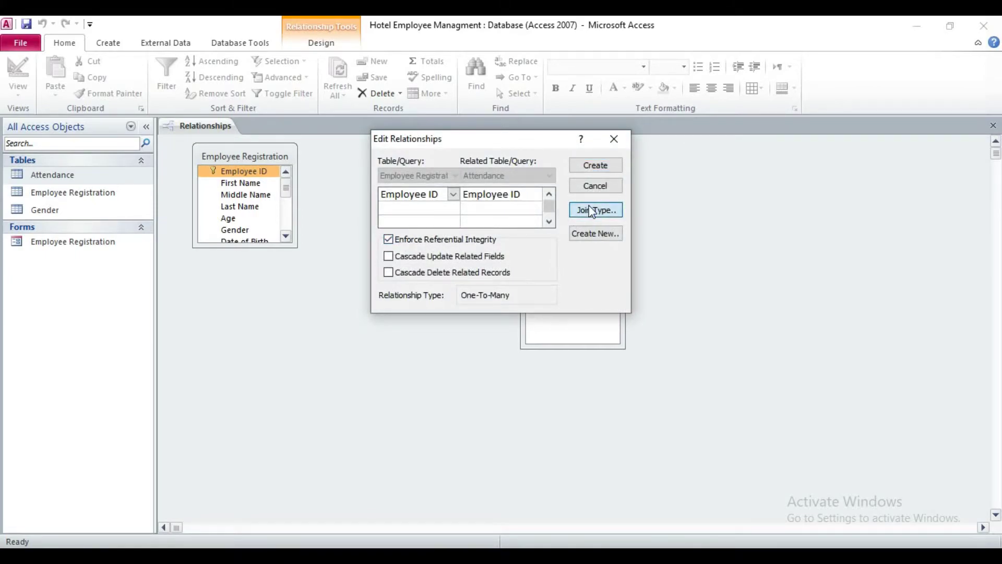
left_click(382, 202)
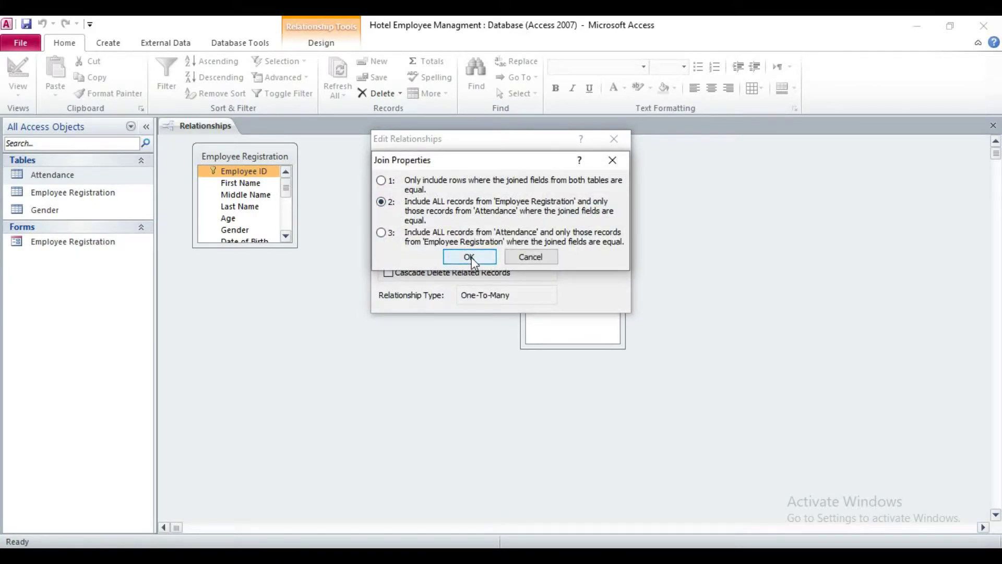
left_click(478, 257)
left_click(596, 166)
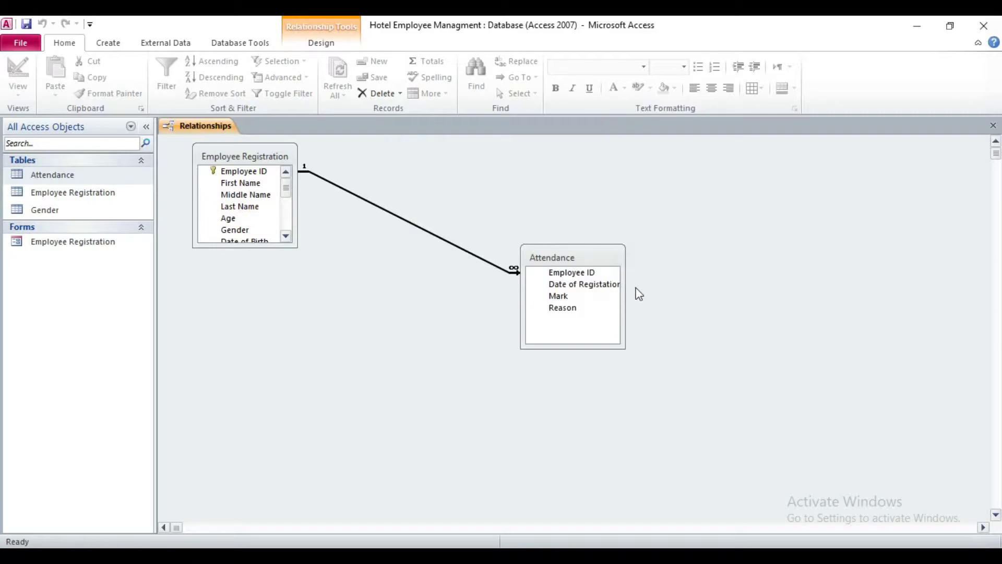
right_click(198, 130)
right_click(216, 127)
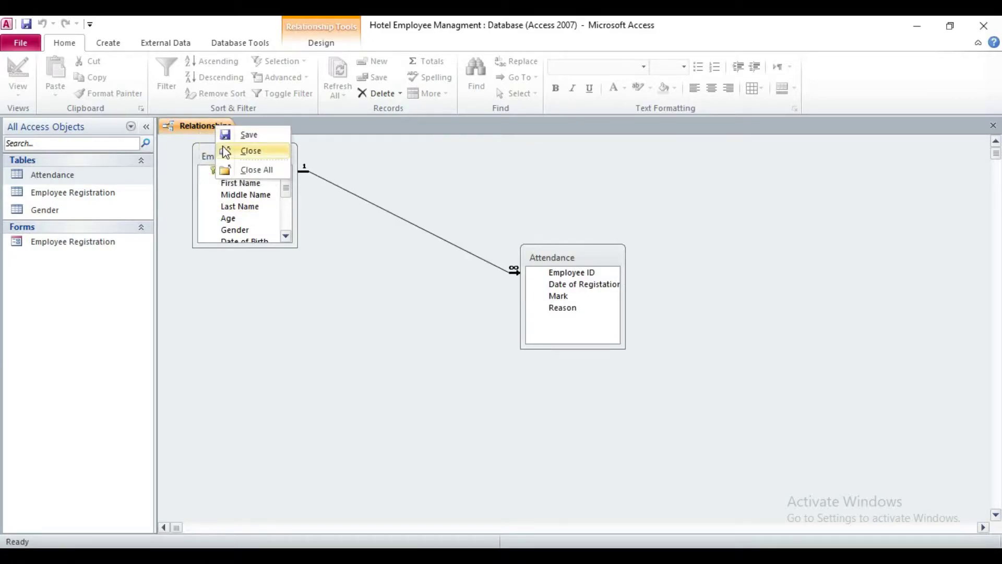
left_click(239, 151)
- Create a Multiple Items form from the Attendance table and save it as Attendance
left_click(110, 42)
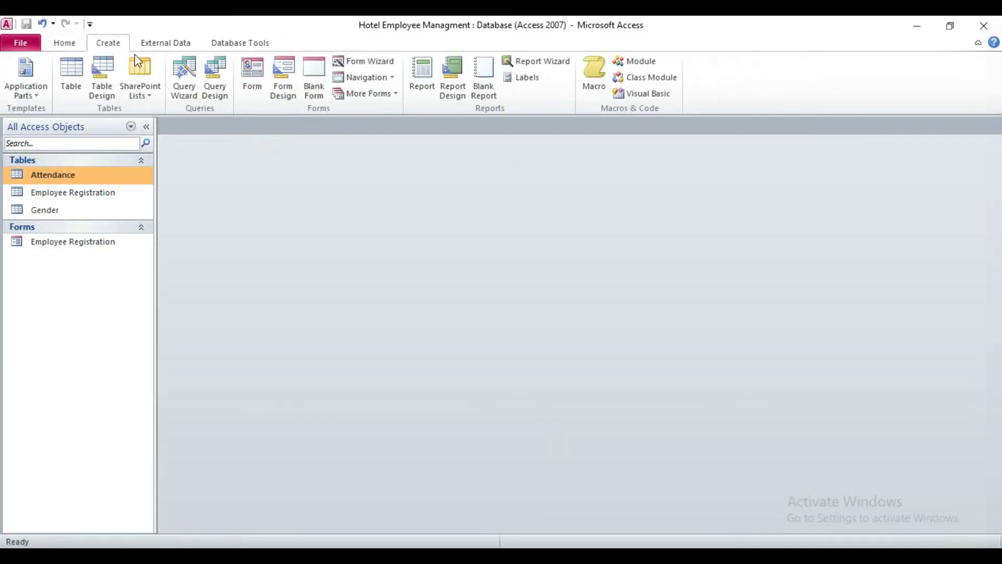
left_click(373, 94)
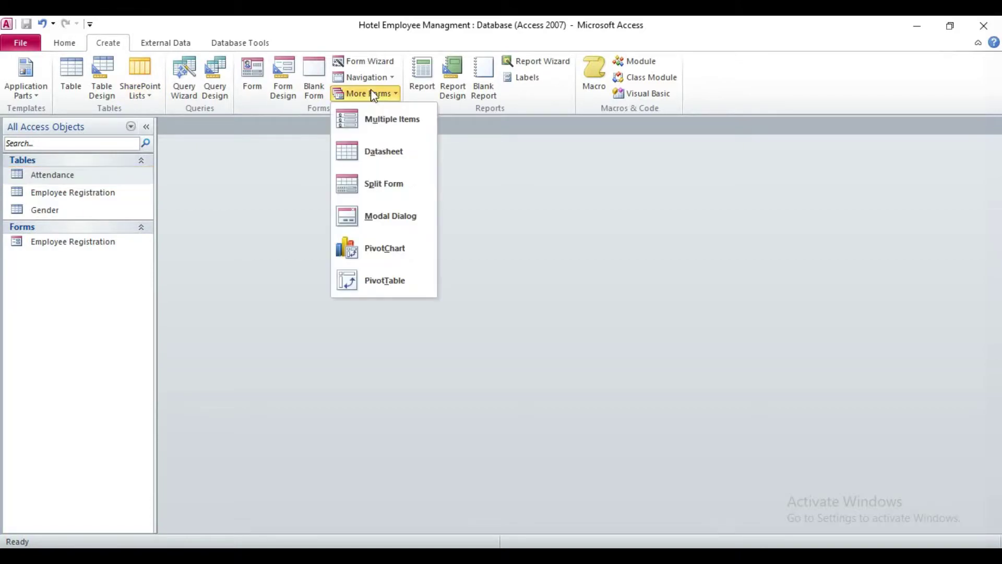
left_click(371, 123)
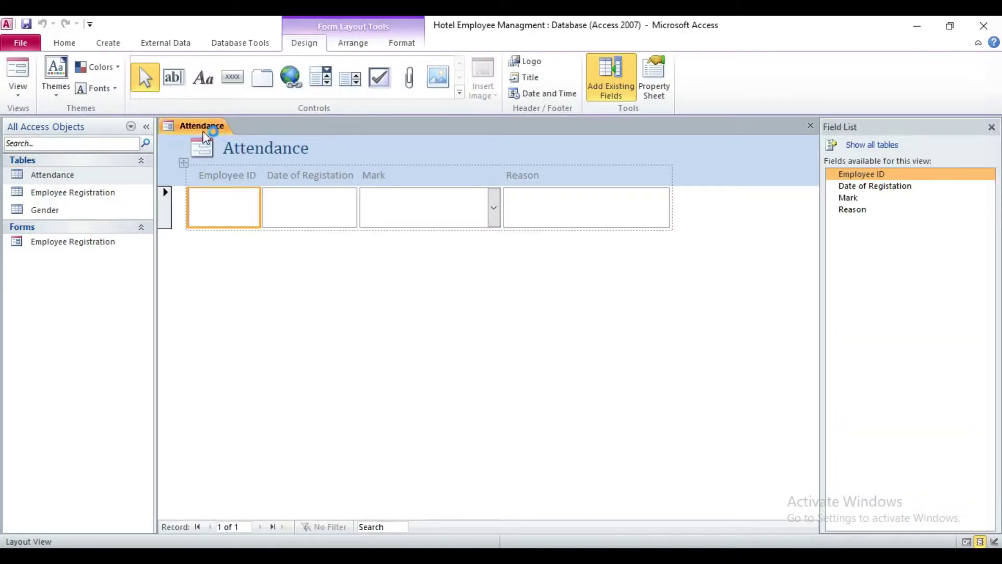
right_click(208, 127)
left_click(236, 135)
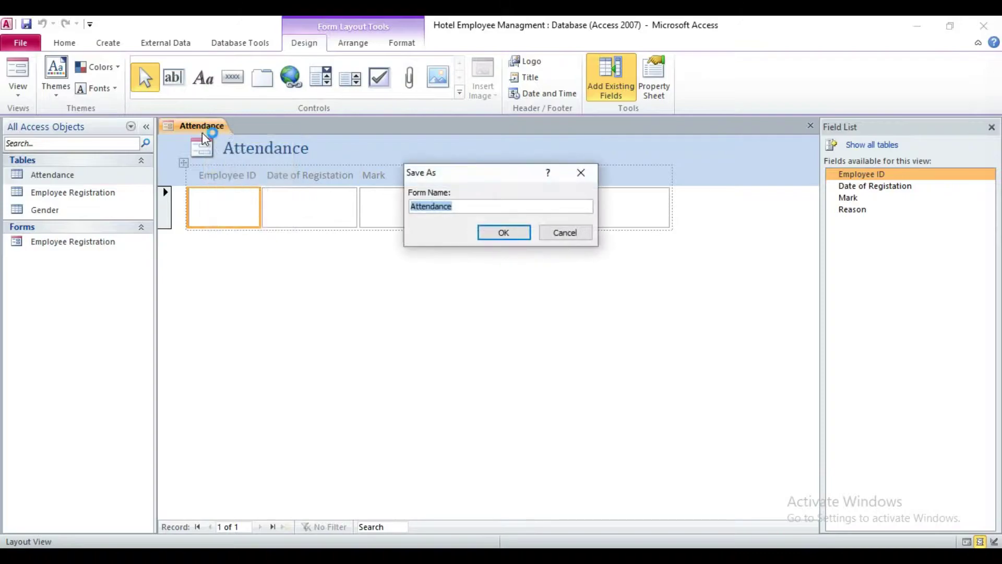
left_click(504, 231)
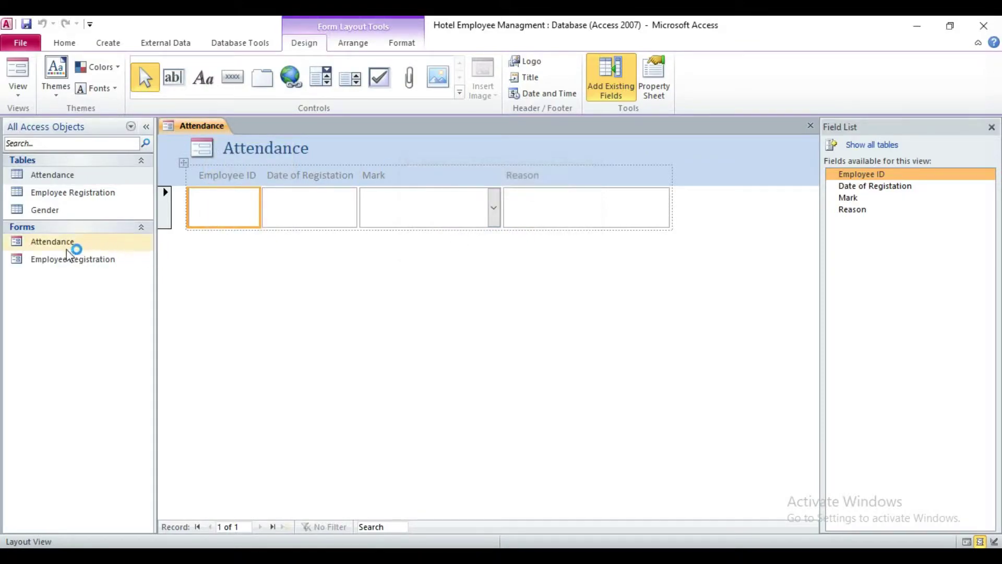
- Switch the Attendance form to Design View and delete the logo from the form header
right_click(195, 127)
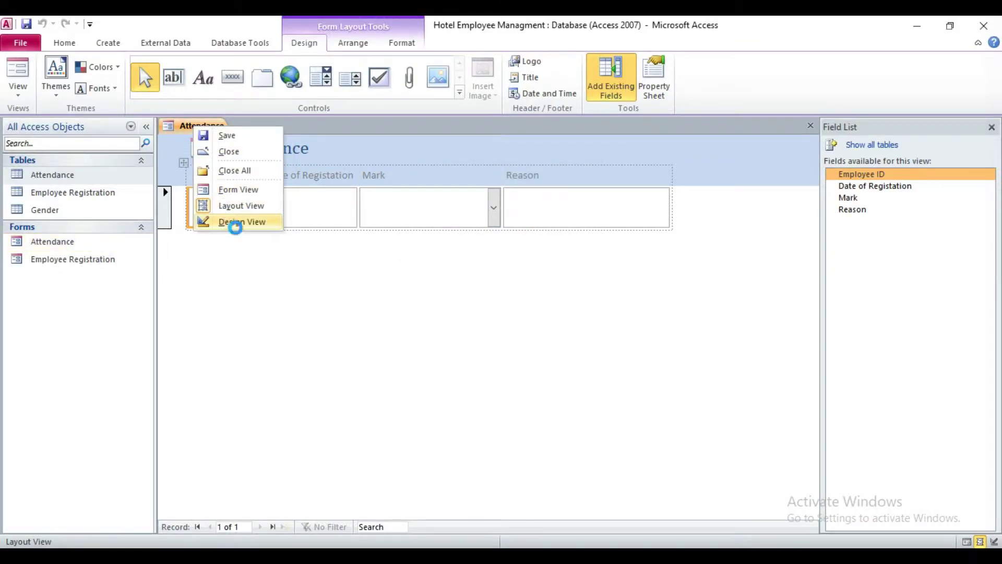
left_click(228, 222)
left_click(203, 188)
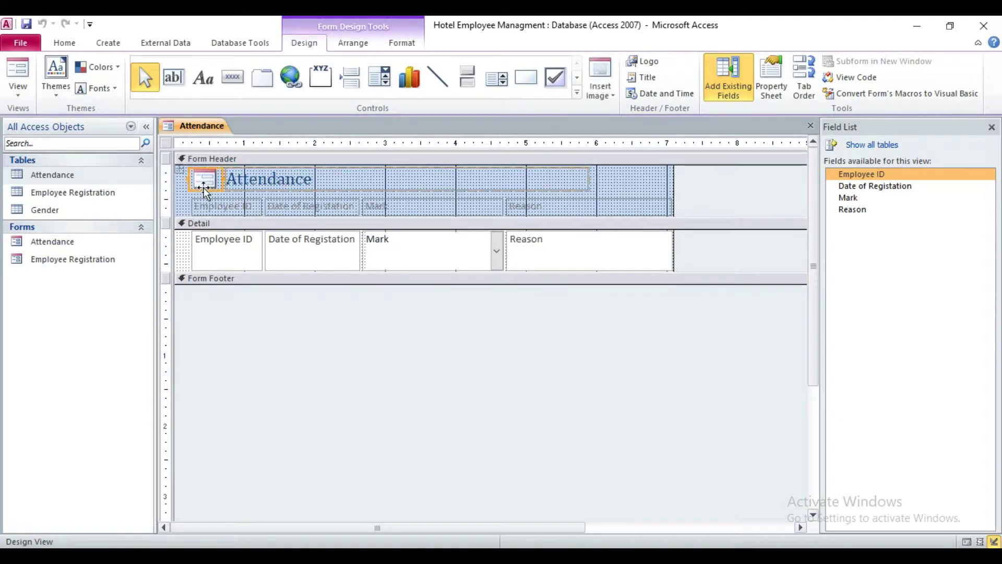
right_click(217, 187)
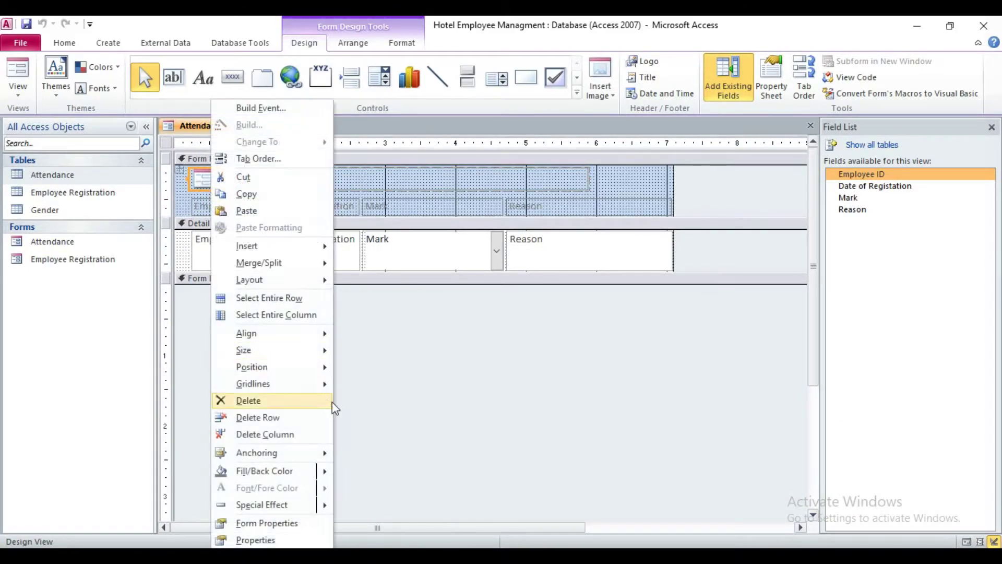
left_click(274, 402)
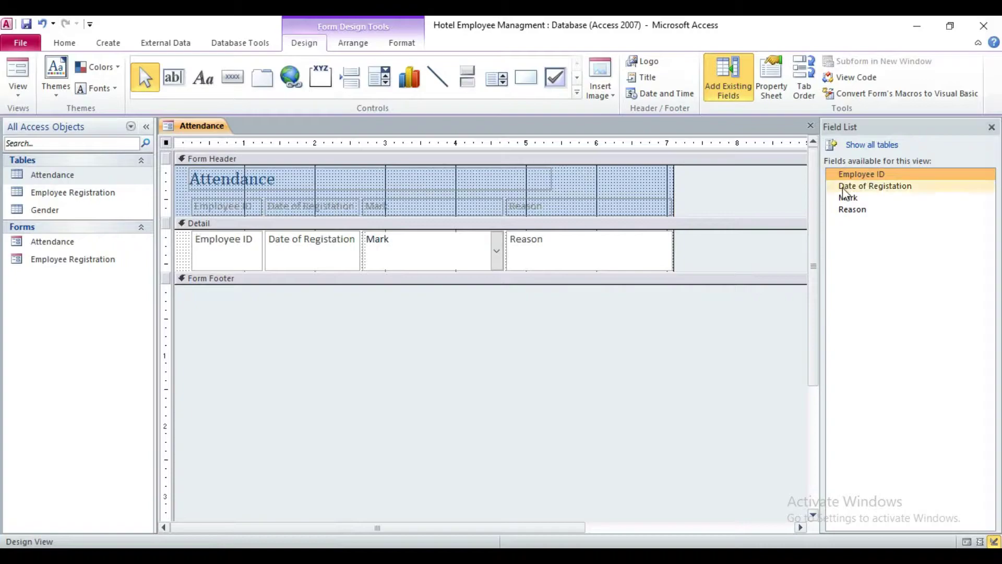
- Add First Name, Middle Name and Last Name from the Employee Registration table between the form's Employee ID and Date of Registation columns
left_click(869, 146)
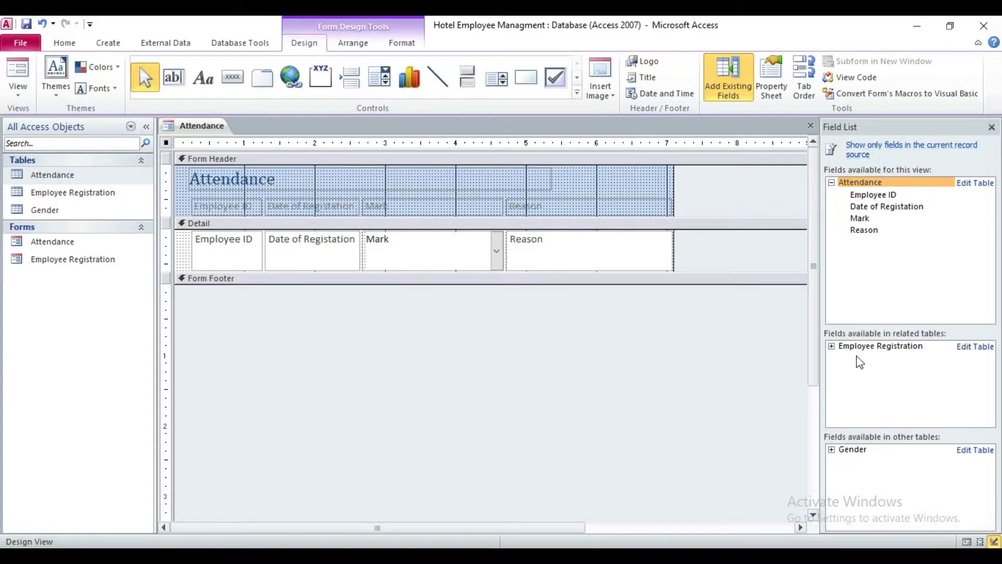
left_click(831, 346)
left_click_drag(882, 373, 278, 214)
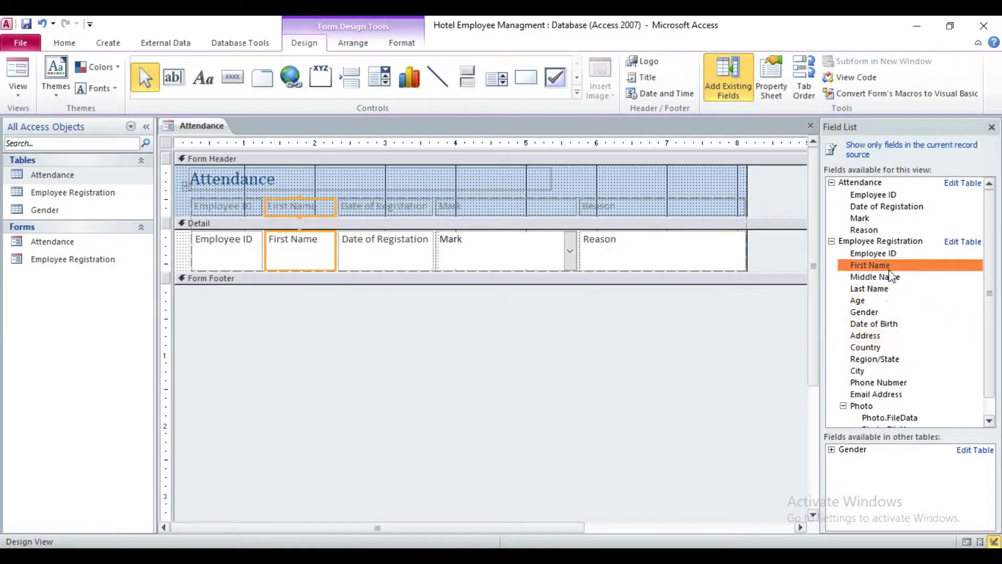
left_click_drag(889, 278, 337, 210)
left_click_drag(869, 289, 413, 209)
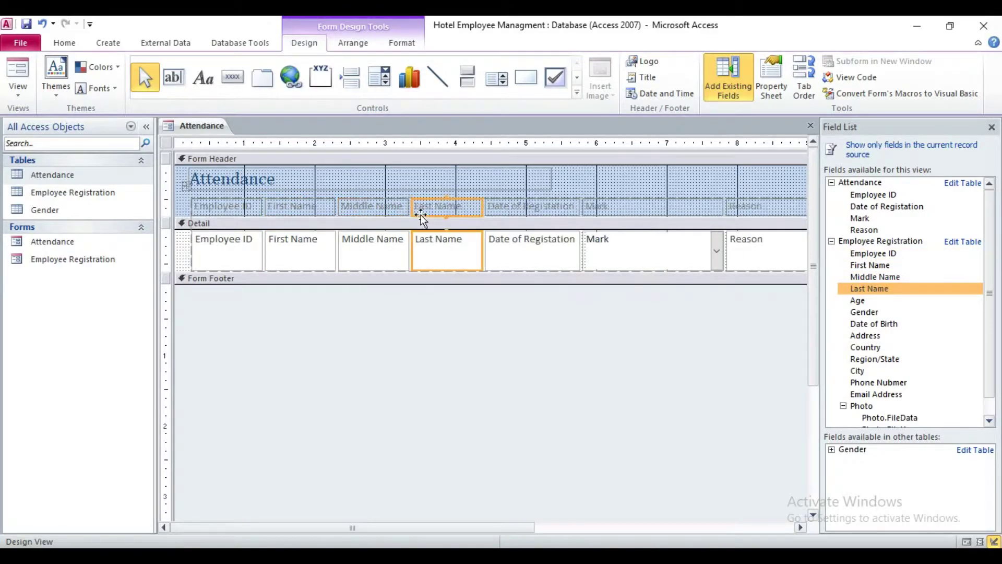
- Shorten the fields in the Detail section and widen the Reason column so the form extends to about 11.6 inches
left_click_drag(189, 250, 625, 261)
left_click(653, 255)
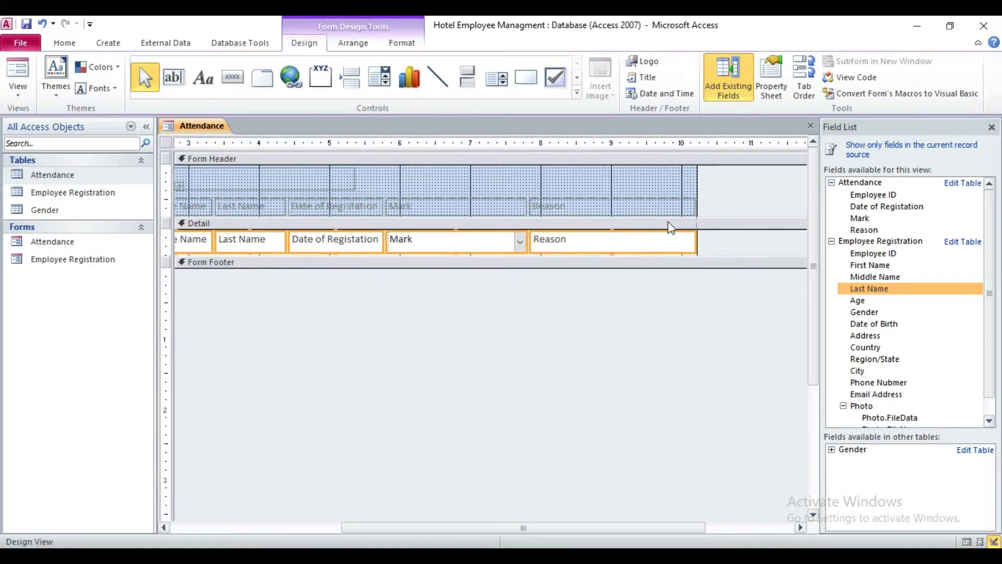
left_click_drag(700, 191, 799, 197)
left_click(721, 245)
left_click(700, 208)
left_click_drag(704, 208, 806, 217)
- Stretch the Attendance title across the form header, centre it, and make it bold with the Automatic font color
left_click(342, 181)
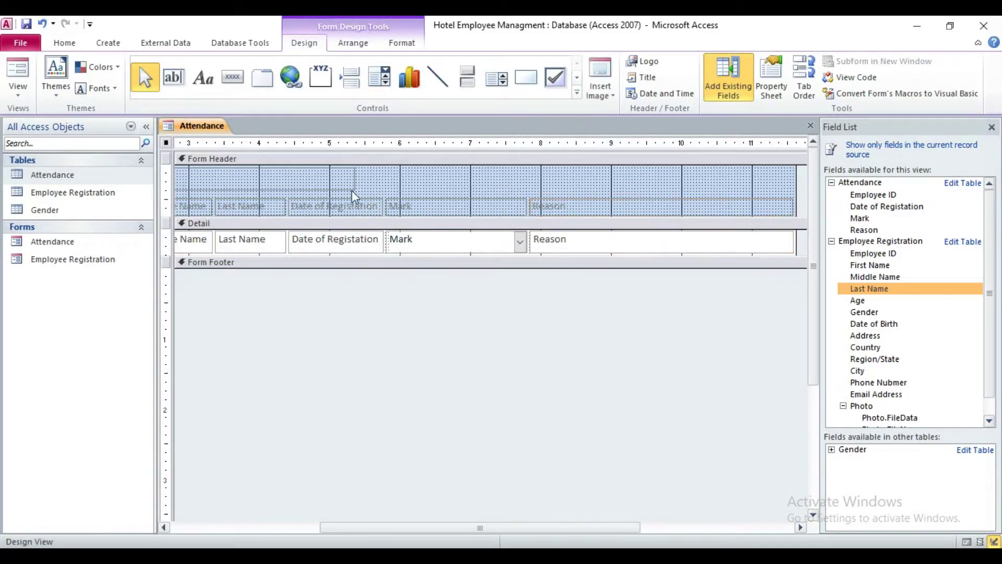
left_click_drag(367, 189, 805, 190)
left_click(64, 43)
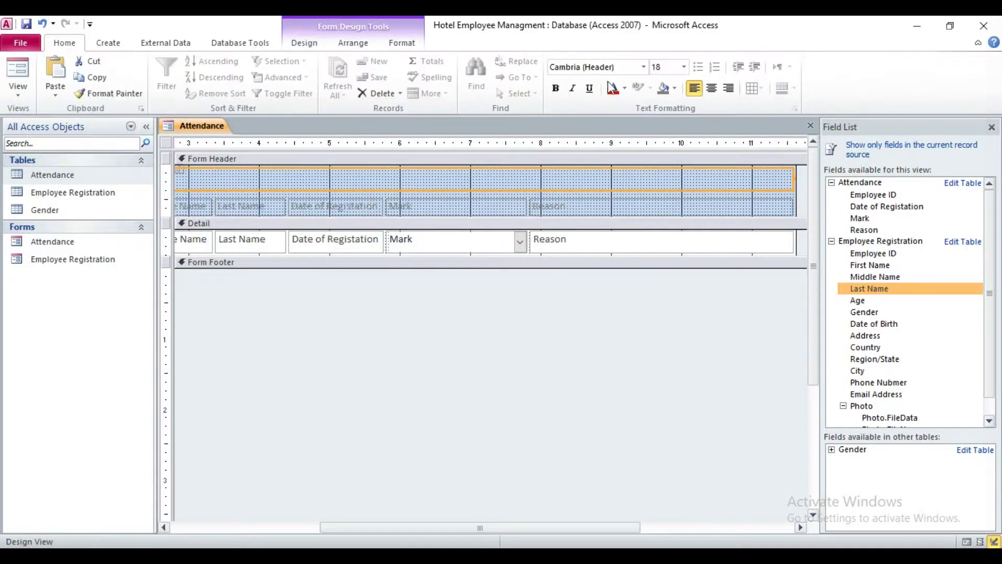
left_click(712, 89)
left_click(625, 89)
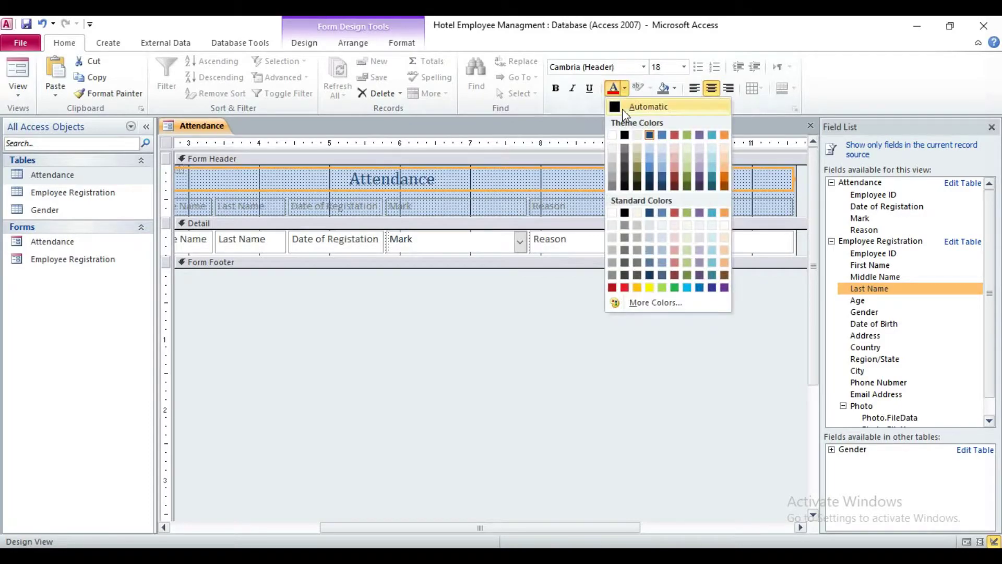
left_click(639, 104)
left_click(556, 89)
left_click_drag(531, 529, 332, 522)
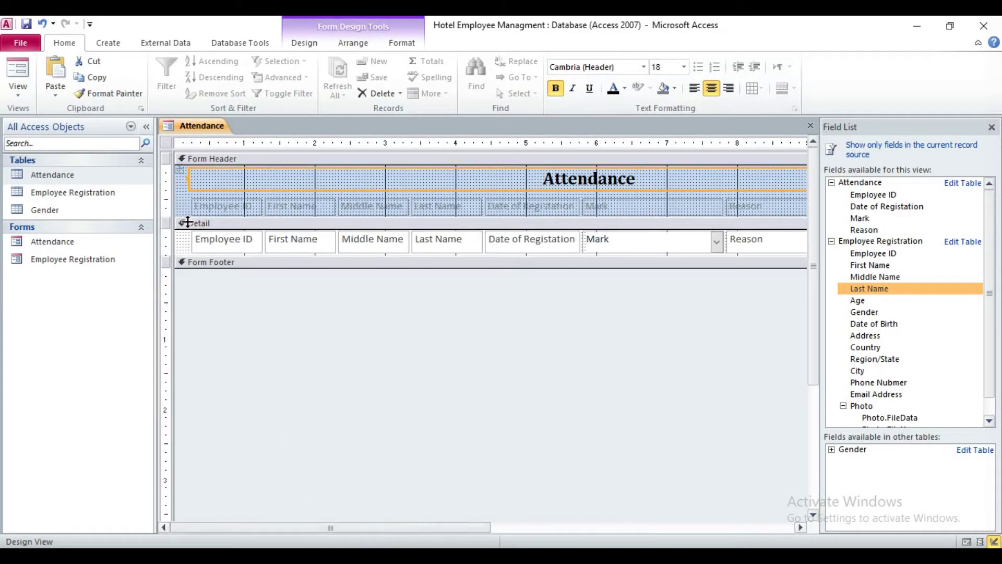
- Make all the column labels in the form header bold and black
left_click_drag(181, 210, 701, 211)
left_click(556, 89)
left_click_drag(525, 526, 332, 527)
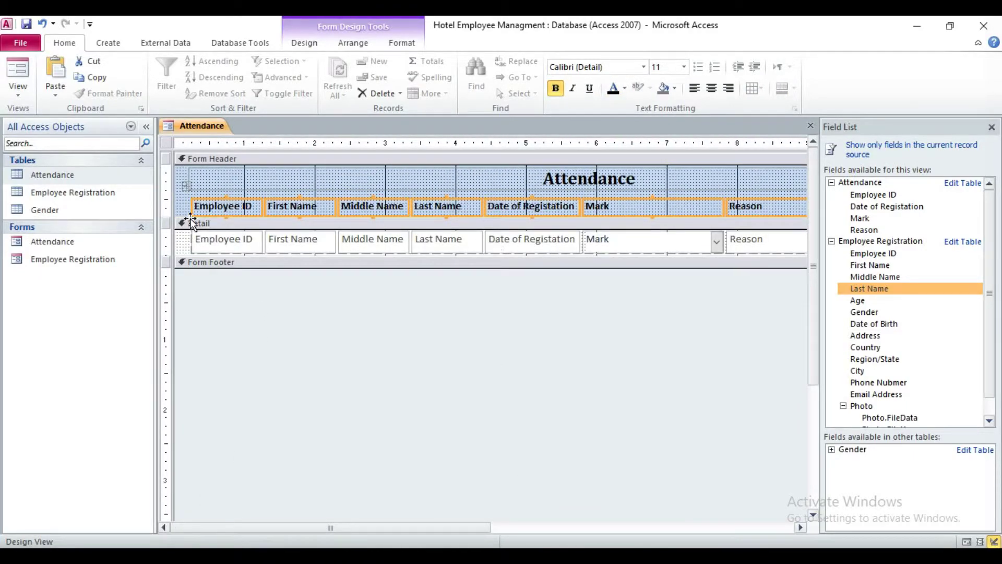
left_click(180, 208)
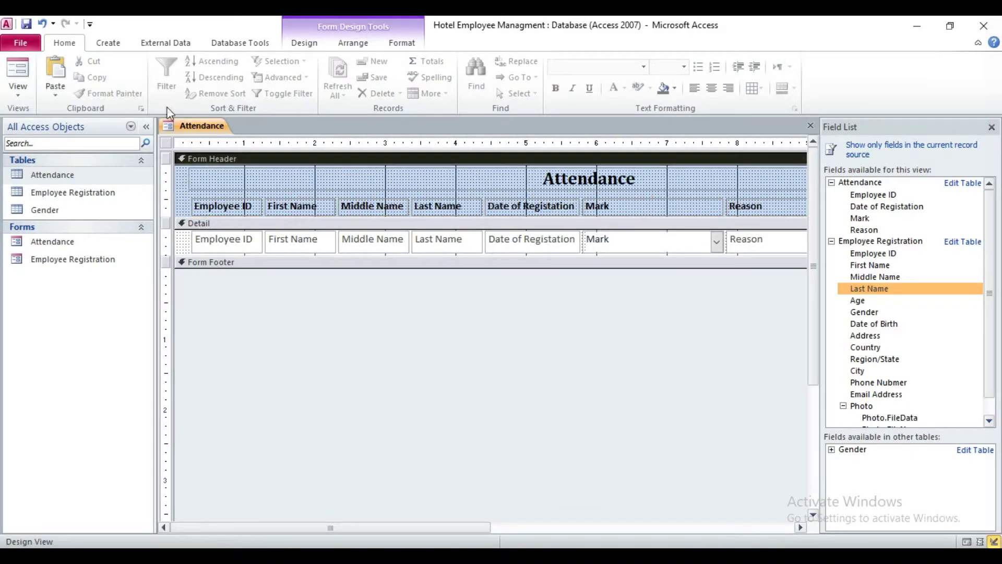
- Preview the Attendance form in Form View and return to Design View
right_click(209, 130)
right_click(209, 129)
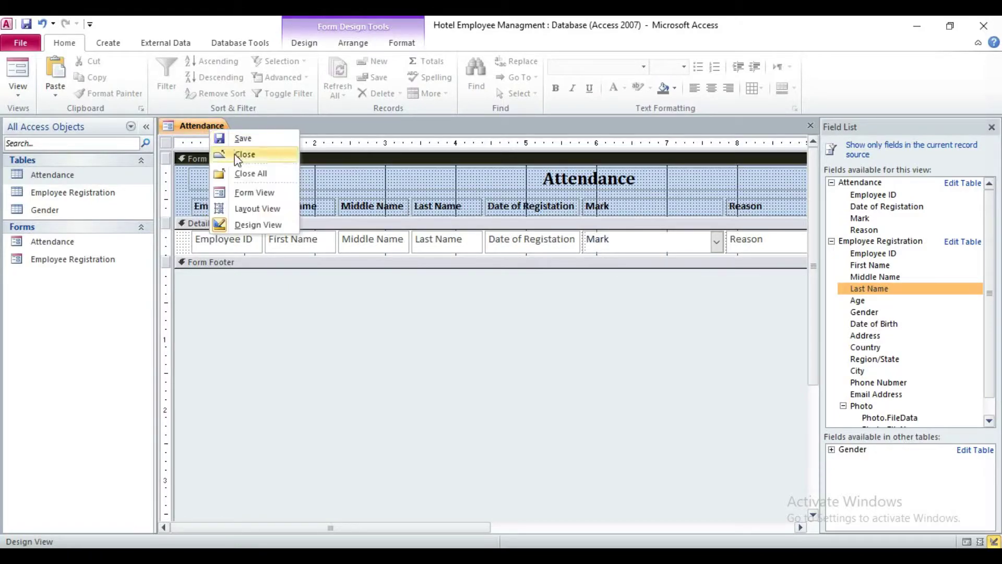
left_click(255, 192)
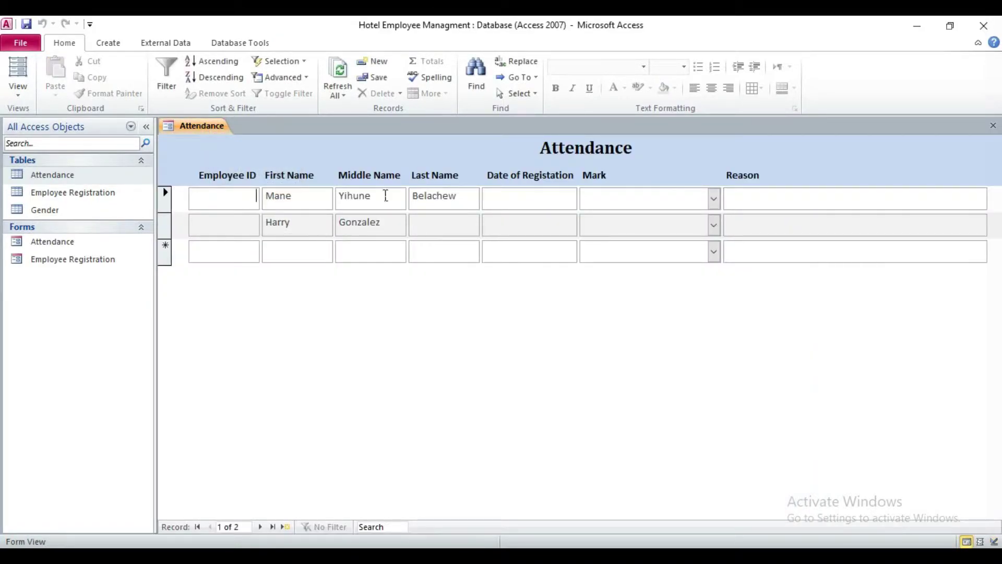
right_click(204, 127)
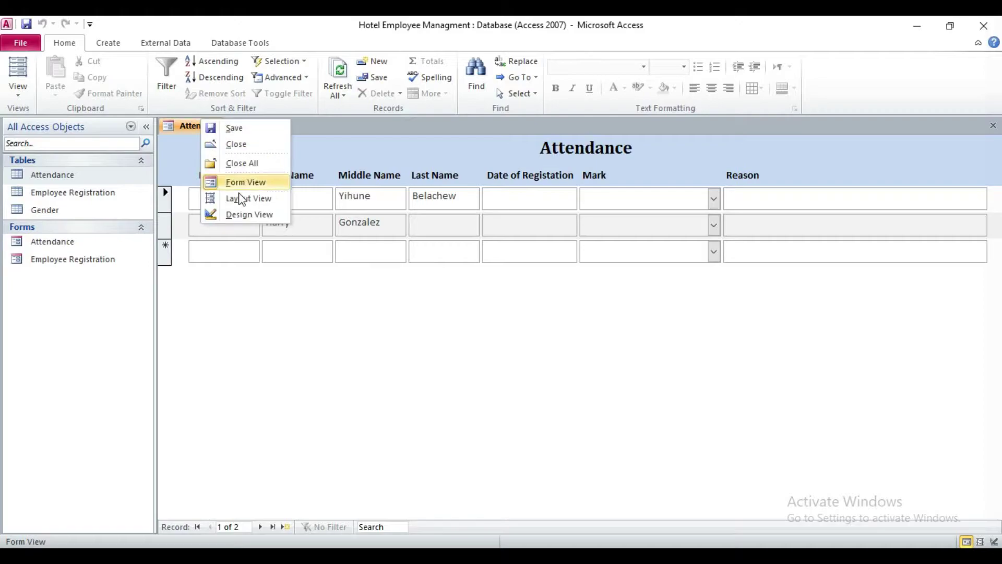
left_click(246, 214)
- Add a Save Record command button with the text Save to the start of the form header and widen it
left_click(229, 73)
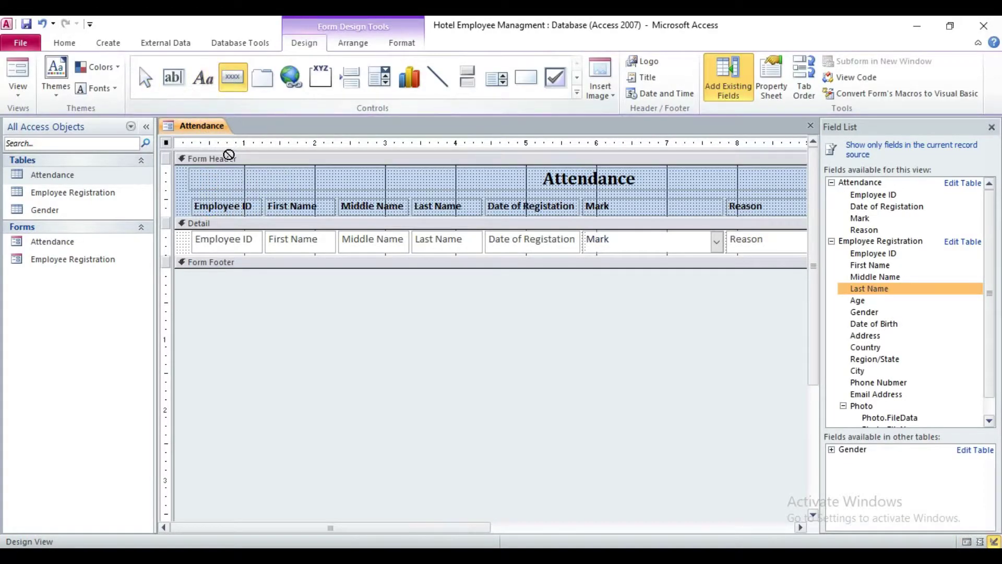
left_click_drag(182, 173, 253, 193)
left_click(472, 228)
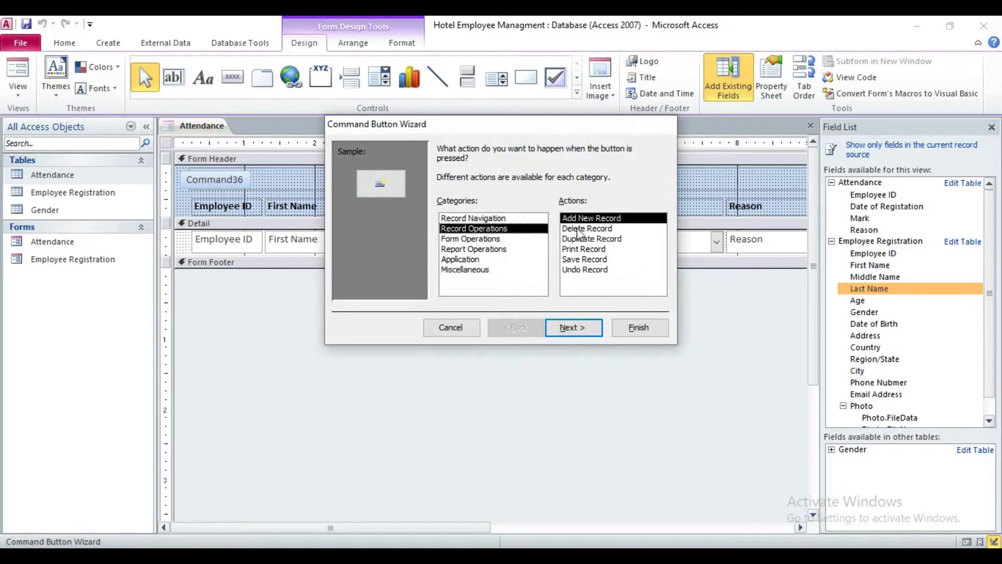
left_click(585, 260)
left_click(574, 327)
left_click(454, 207)
double_click(516, 209)
key("BackSpace")
left_click(574, 327)
left_click(639, 328)
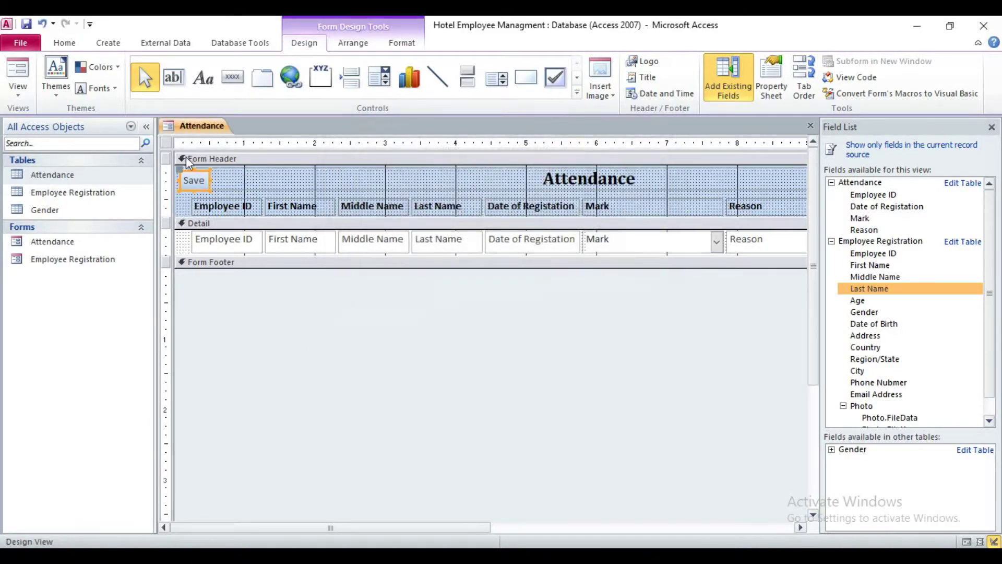
left_click(217, 194)
- Add a Delete Record command button with the text Delete beside the Save button in the form header
left_click(233, 77)
left_click_drag(269, 174, 353, 197)
left_click(477, 230)
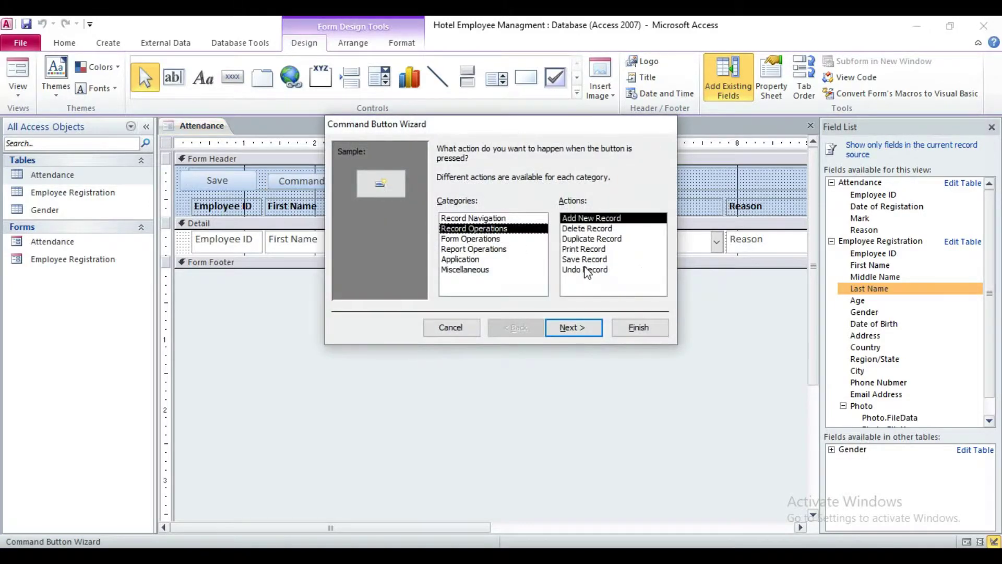
left_click(590, 228)
left_click(574, 328)
left_click(476, 210)
left_click_drag(543, 209, 516, 209)
key("BackSpace")
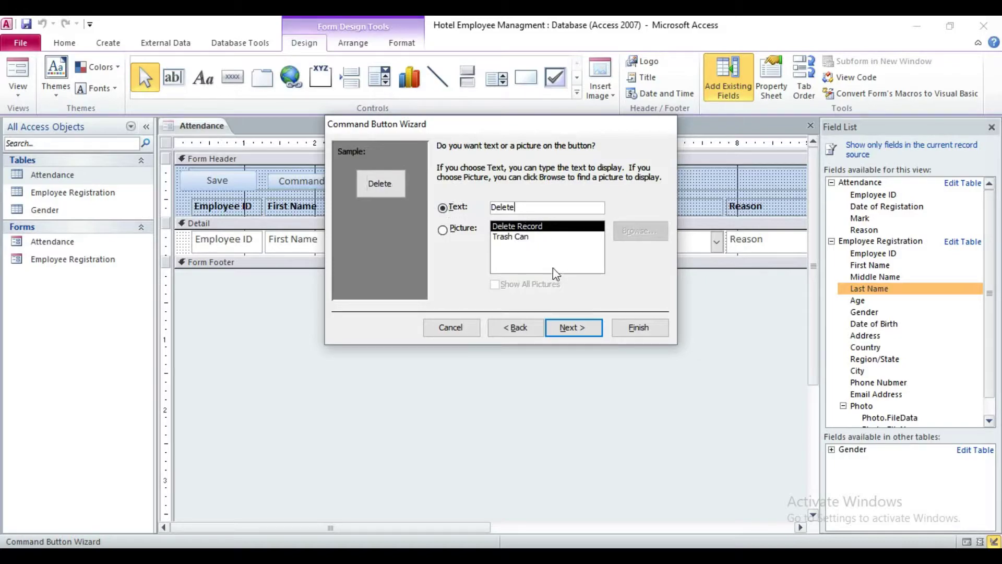
left_click(574, 327)
left_click(614, 331)
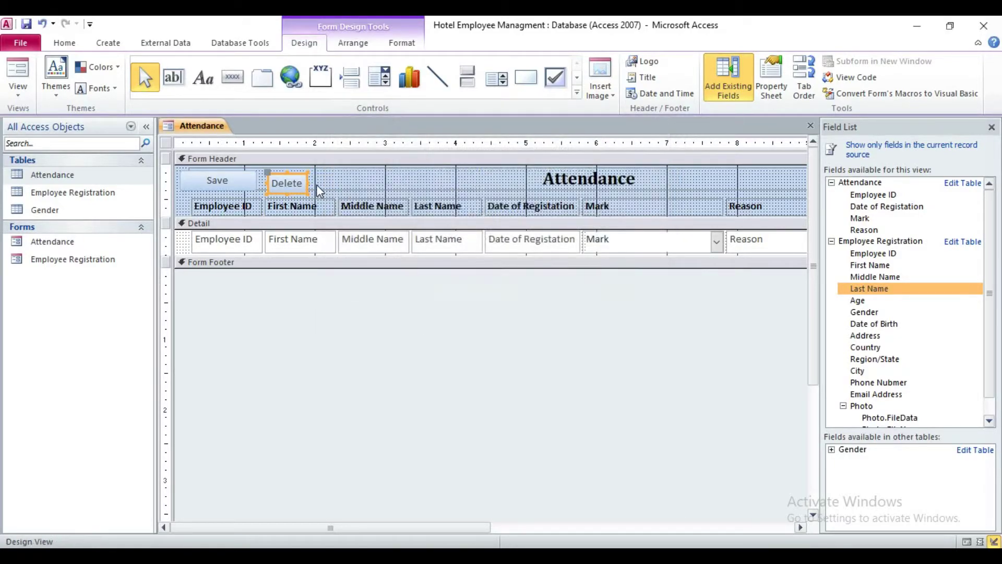
- Resize and align the Delete button to match the Save button
mouse_move(308, 184)
left_mouse_down()
mouse_move(344, 185)
mouse_move(315, 189)
left_mouse_up()
left_click(376, 313)
left_click(311, 189)
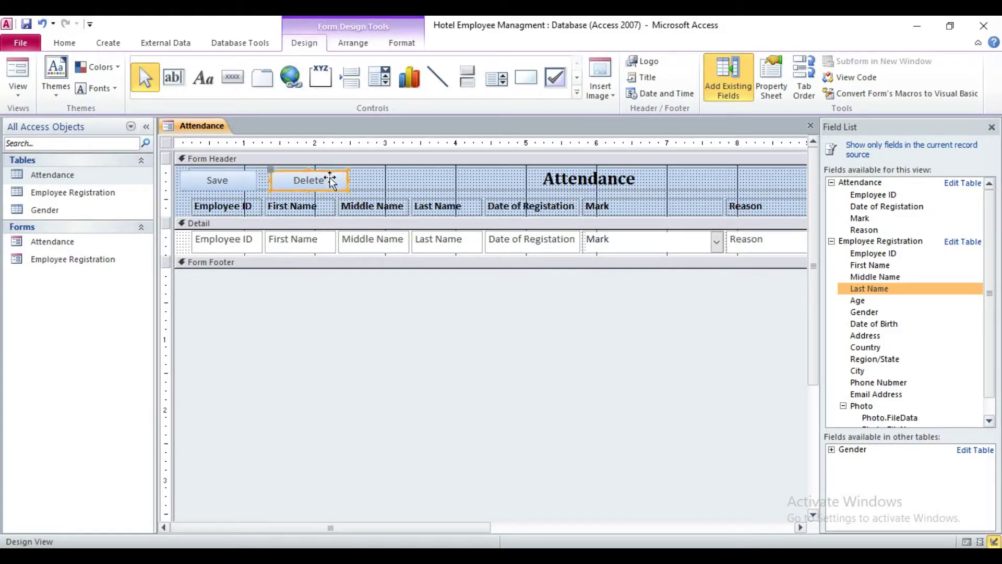
left_click_drag(350, 185, 352, 186)
- Apply a bevel shape effect and a light blue shape fill to both the Save and Delete buttons
left_click(233, 189, "shift")
left_click(402, 43)
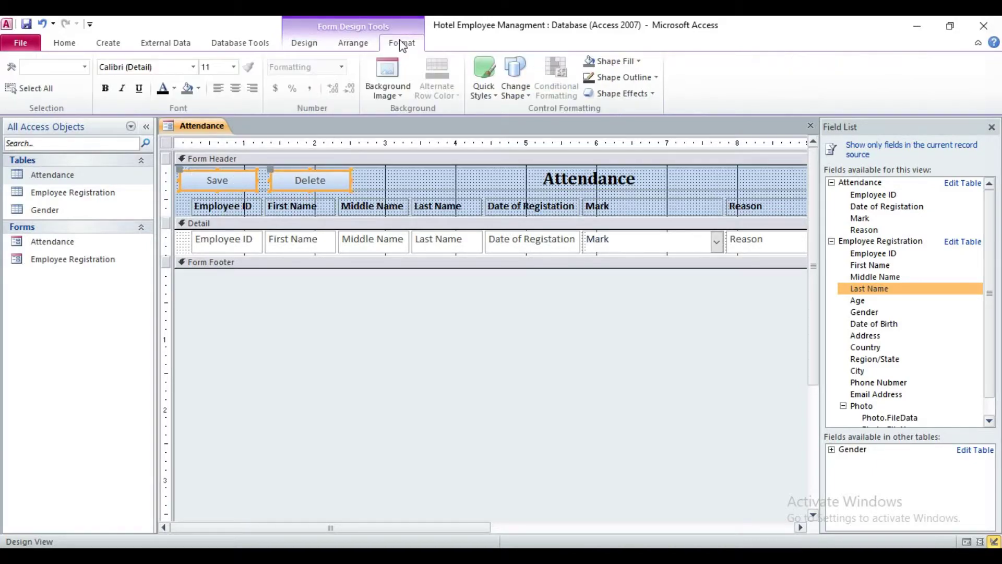
left_click(620, 93)
mouse_move(642, 214)
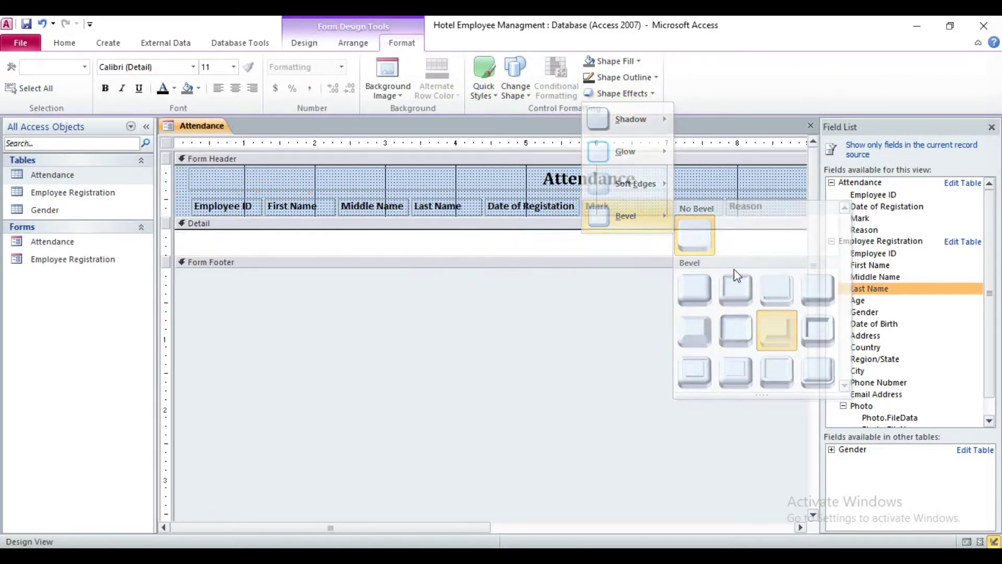
left_click(772, 324)
left_click(615, 61)
left_click(677, 265)
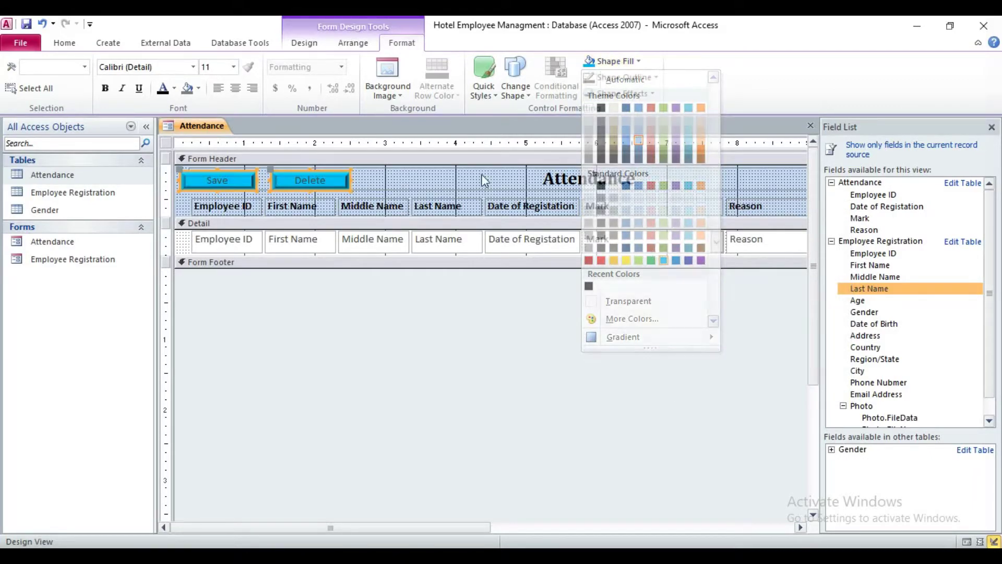
- Make the text of the Save and Delete buttons white and bold
left_click(64, 42)
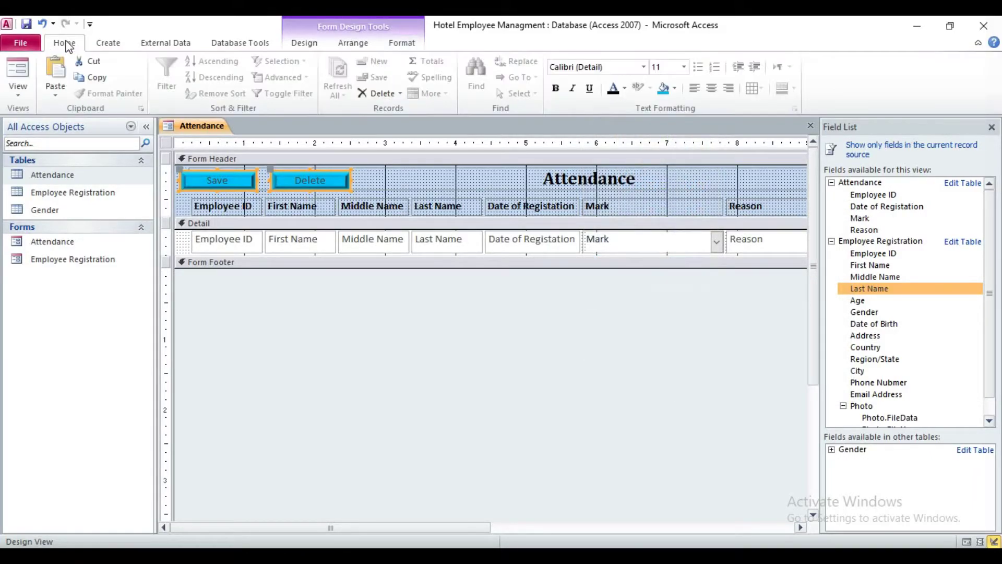
left_click(625, 88)
left_click(612, 134)
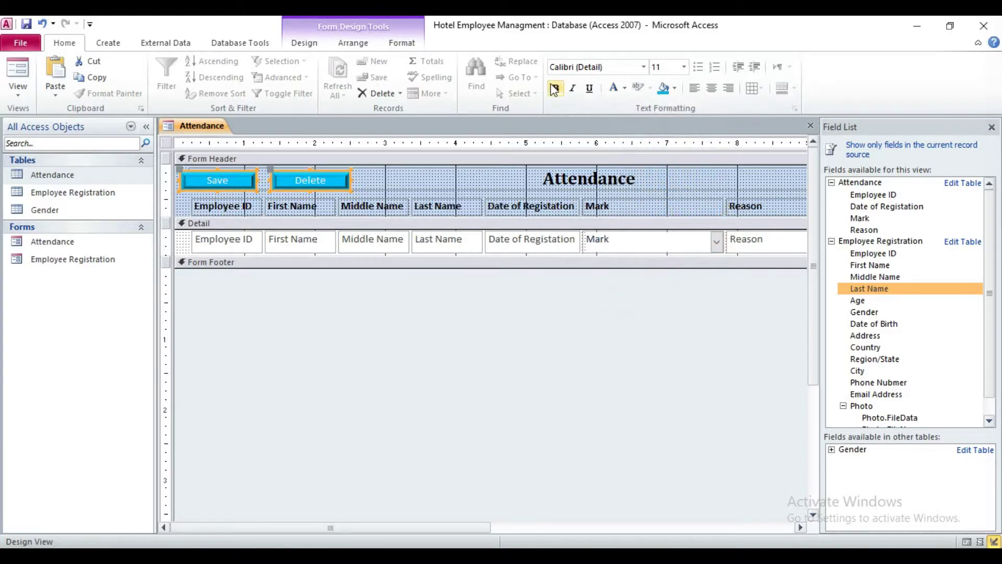
- Close the Attendance form's design and reopen the form in Form View
right_click(187, 135)
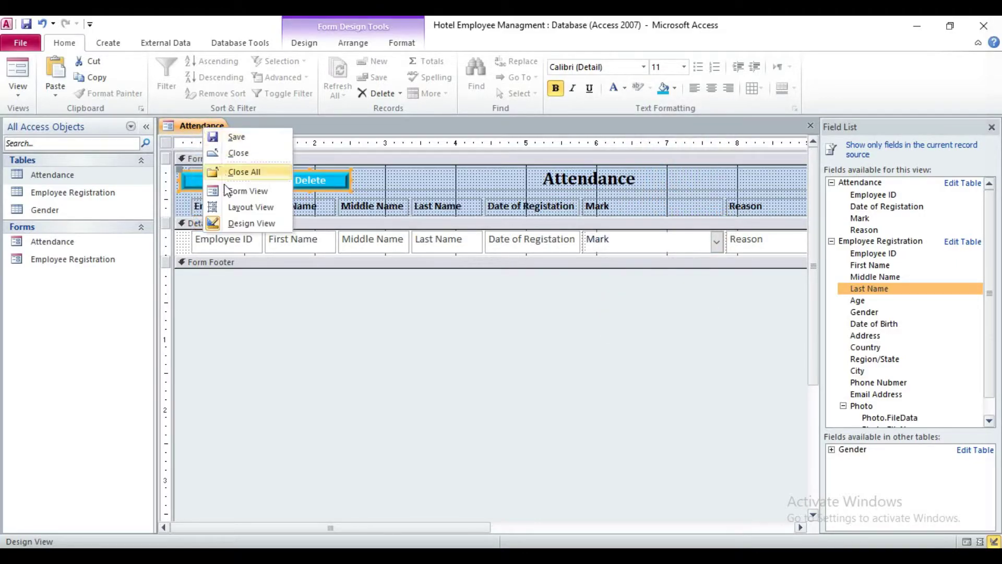
left_click(236, 152)
left_click(72, 243)
double_click(72, 245)
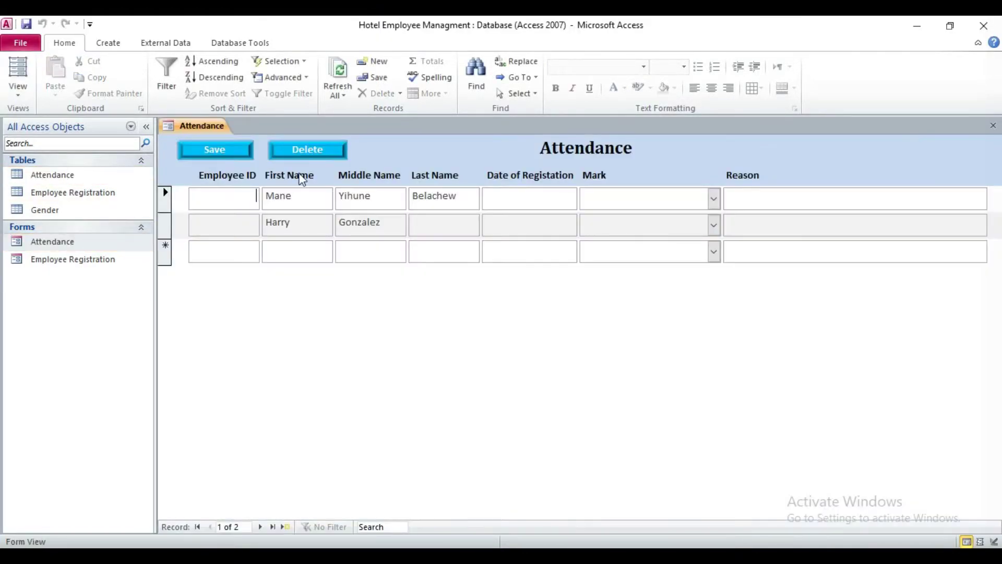
- Delete both existing records from the Attendance form
left_click(307, 150)
left_click(470, 335)
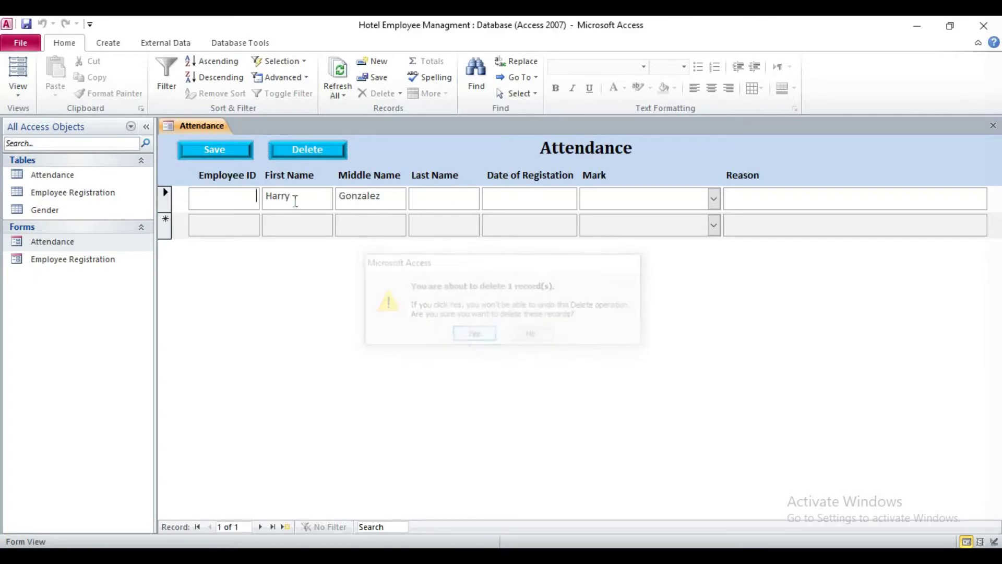
left_click(289, 149)
left_click(467, 334)
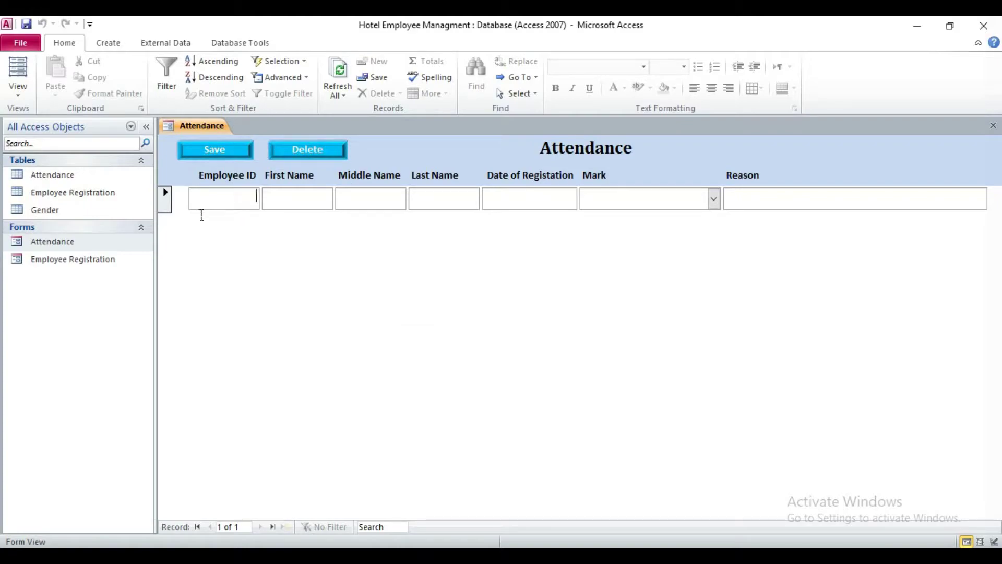
- Look up the employee's ID in Employee Registration, enter it in the attendance record, set the date to 3/2/2021, and open the Mark choices
double_click(99, 258)
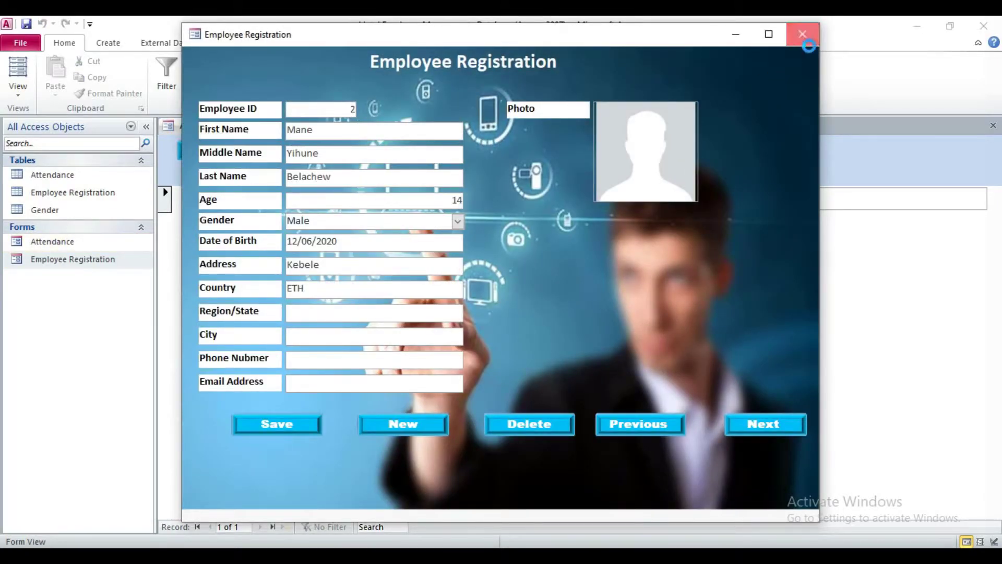
left_click(803, 34)
type("2")
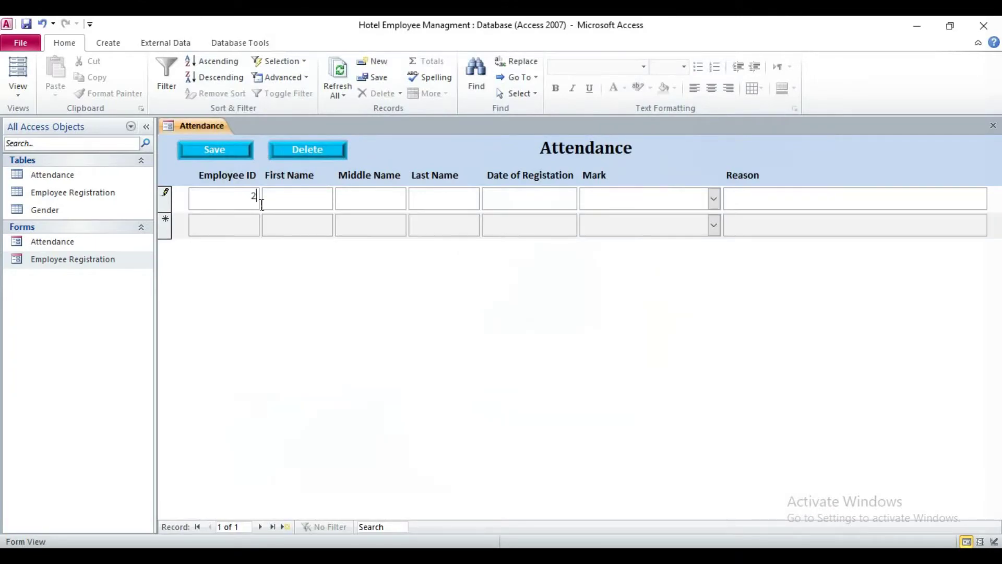
left_click(302, 204)
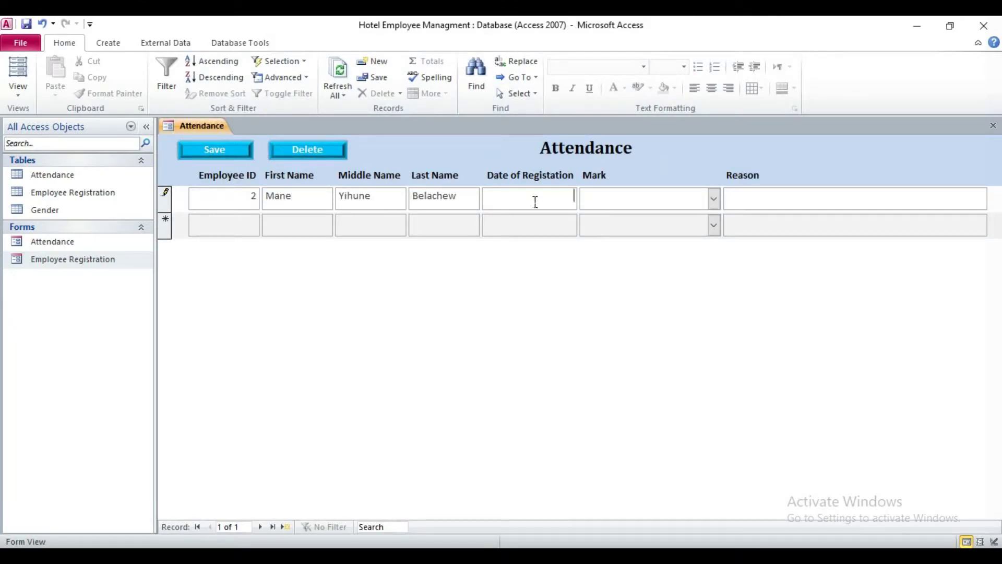
left_click(586, 194)
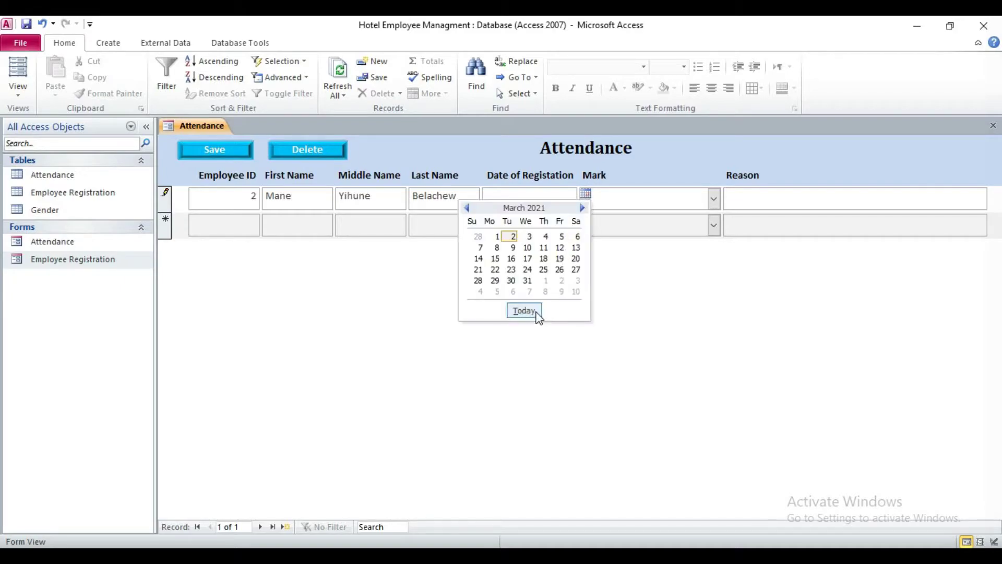
left_click(532, 315)
left_click(714, 199)
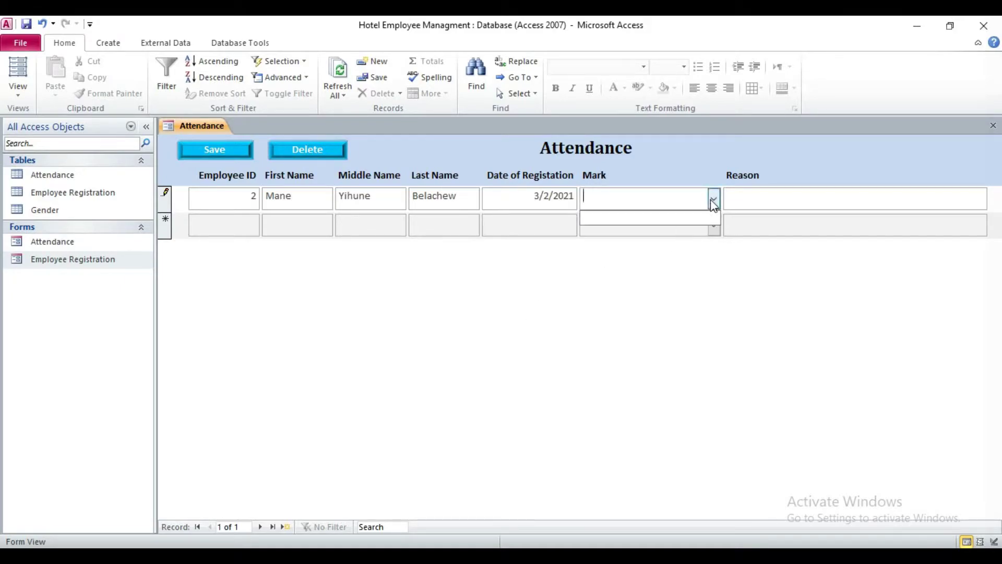
- Create a new table, switch it to Design View and save it under the name Mark
right_click(211, 135)
left_click(108, 43)
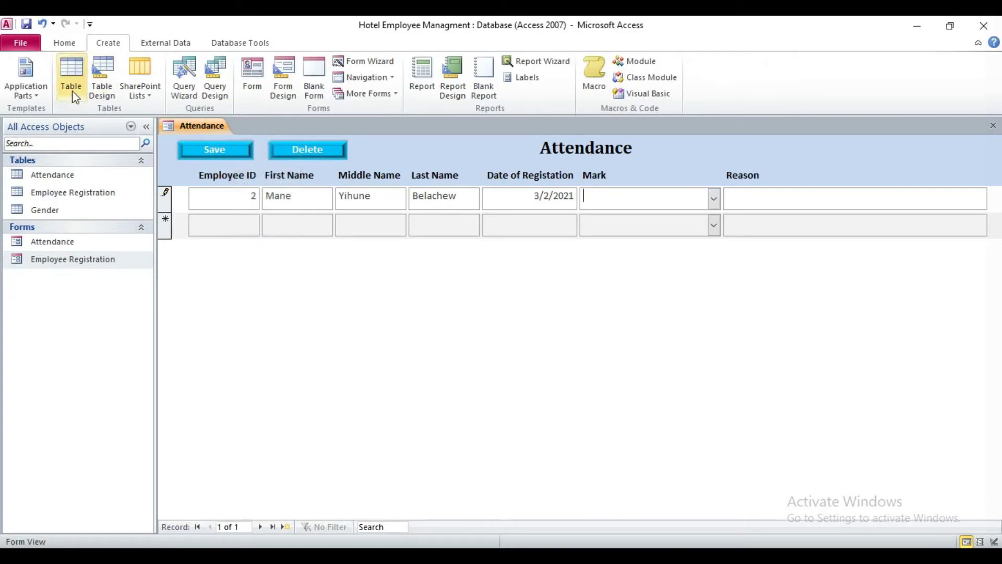
left_click(76, 97)
right_click(269, 126)
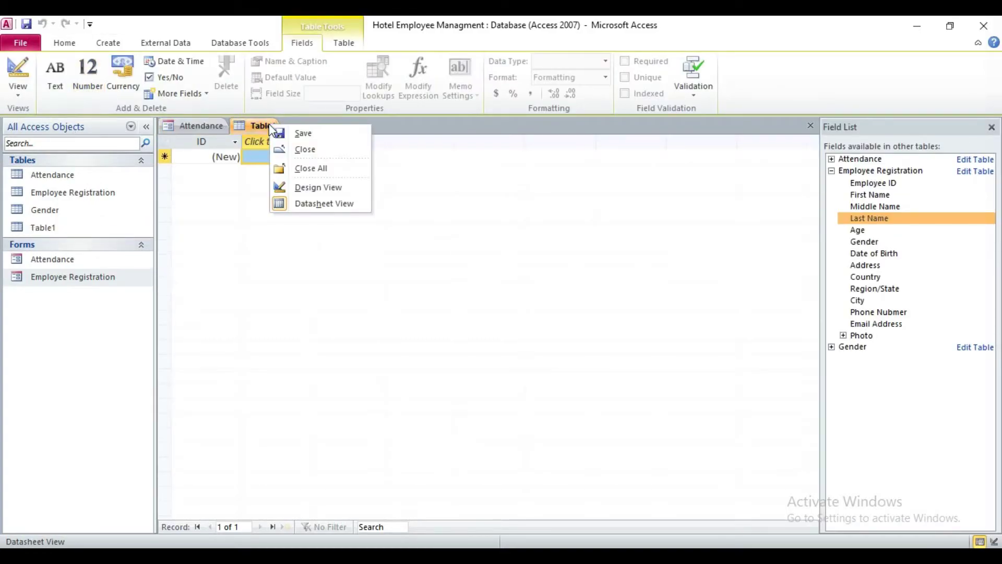
left_click(319, 188)
type("Mark")
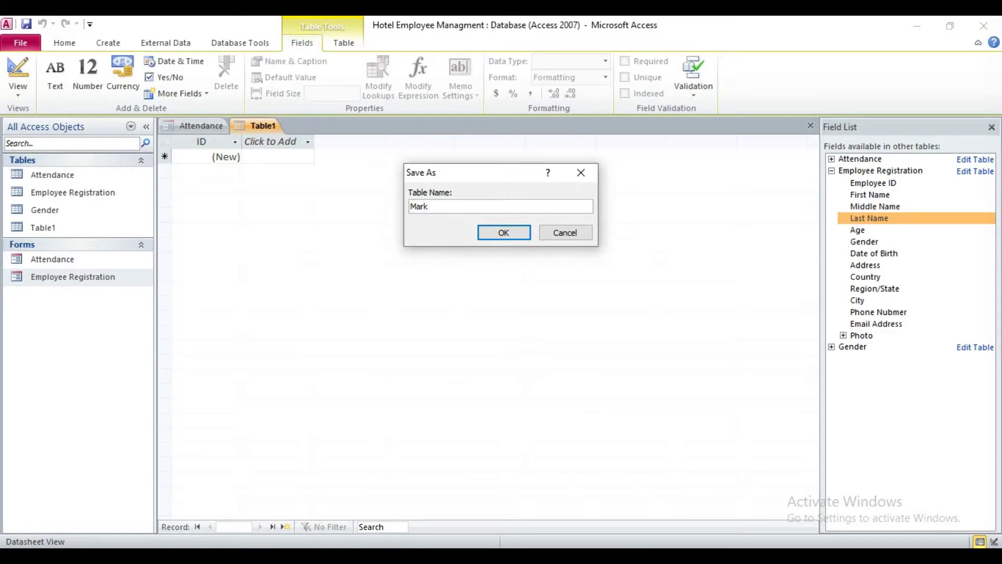
key("Return")
- Rename the Mark table's ID field to Mark, remove its primary key and set its data type to Text
type("Mark")
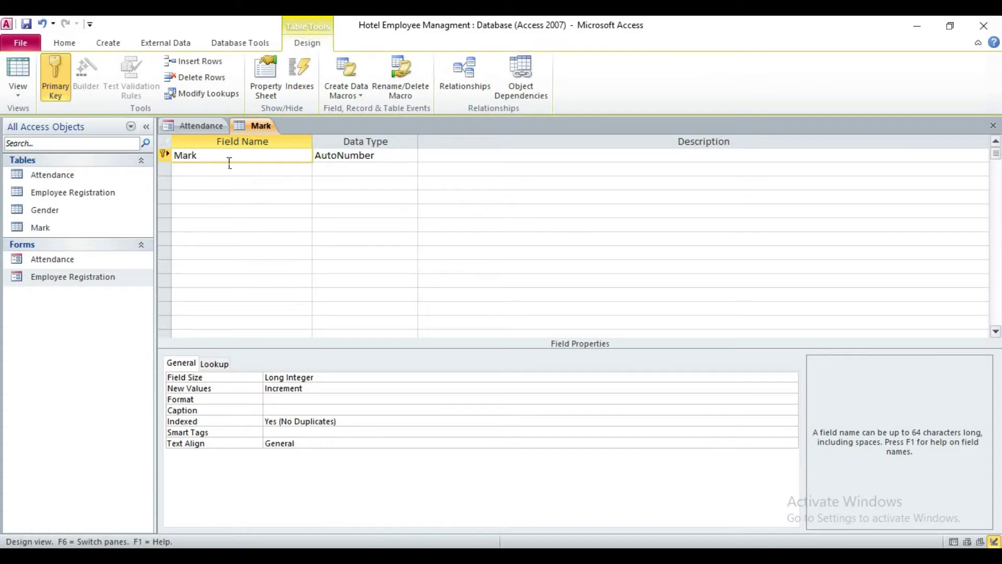
right_click(181, 164)
left_click(183, 165)
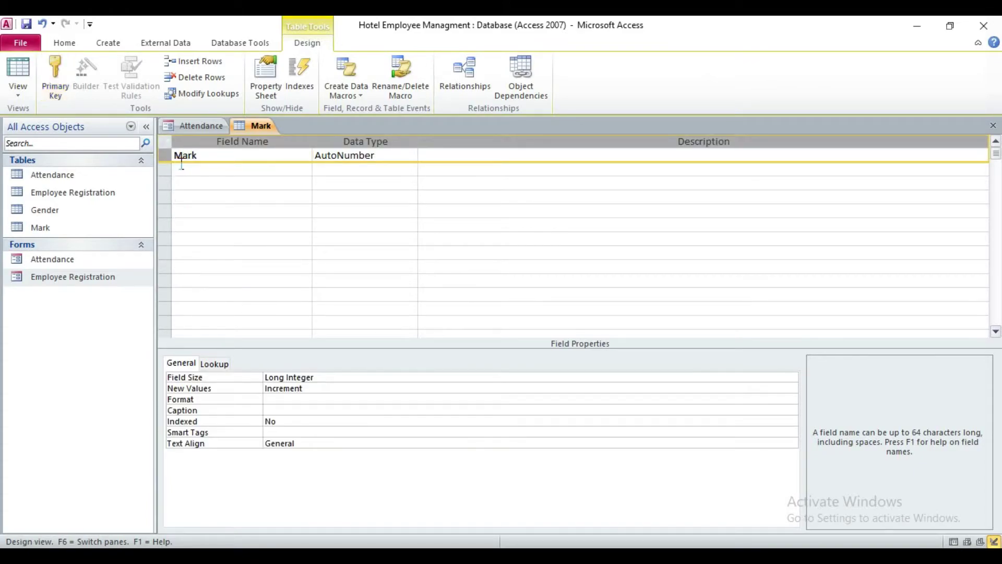
left_click(365, 156)
left_click(410, 155)
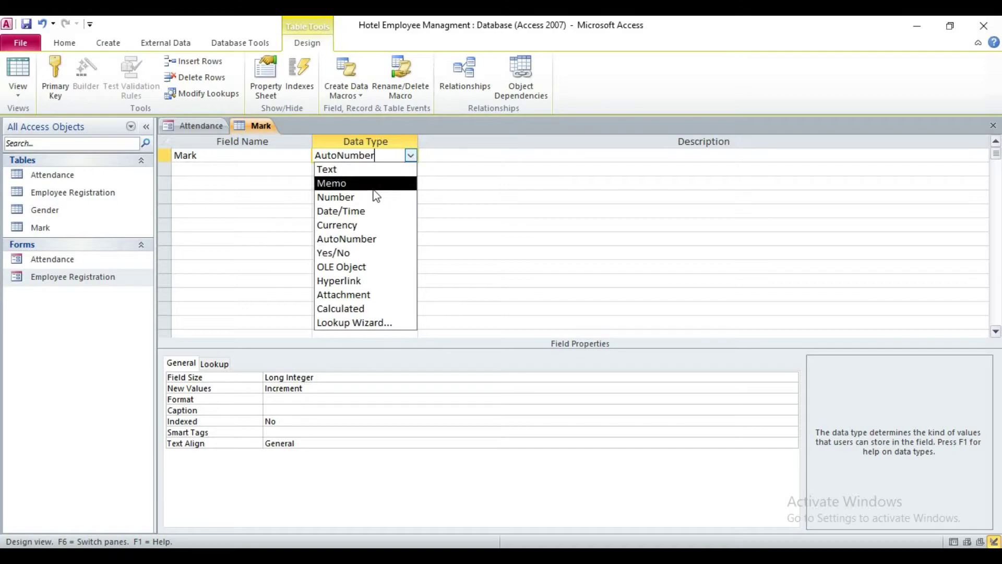
left_click(360, 170)
- Save the Mark table's design and enter Present and Absent as its first two records in Datasheet View
right_click(257, 125)
right_click(253, 124)
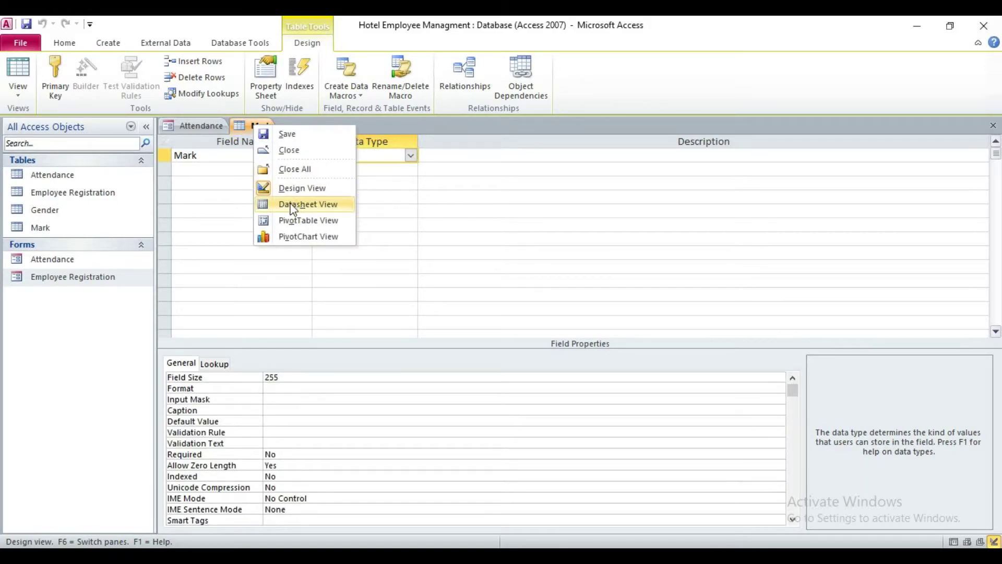
left_click(304, 205)
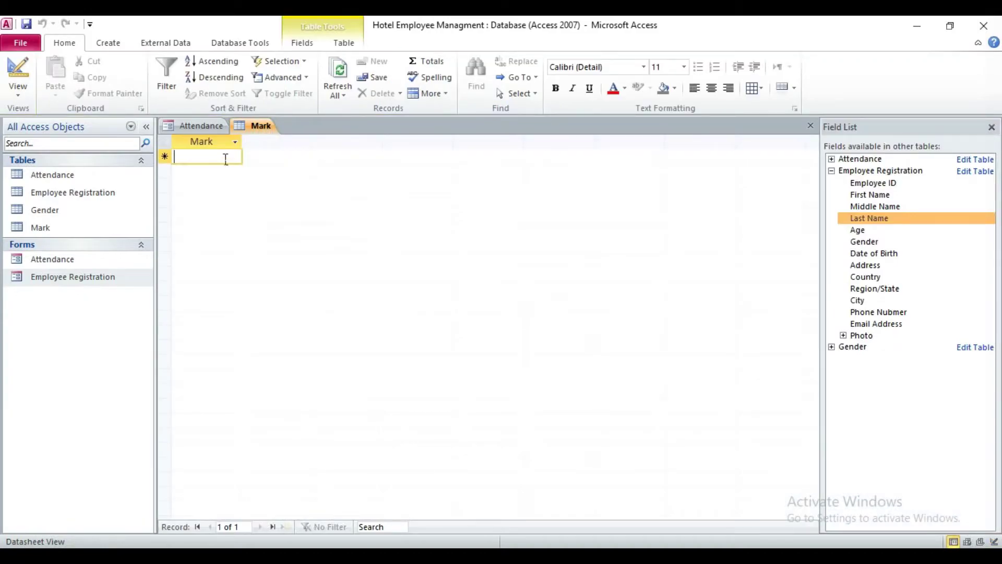
type("Absent")
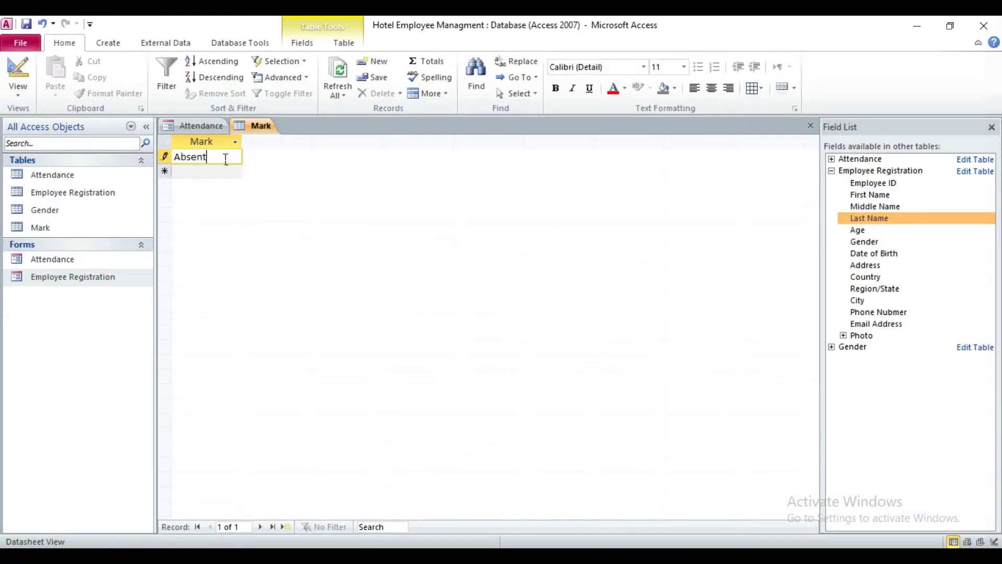
left_click(229, 176)
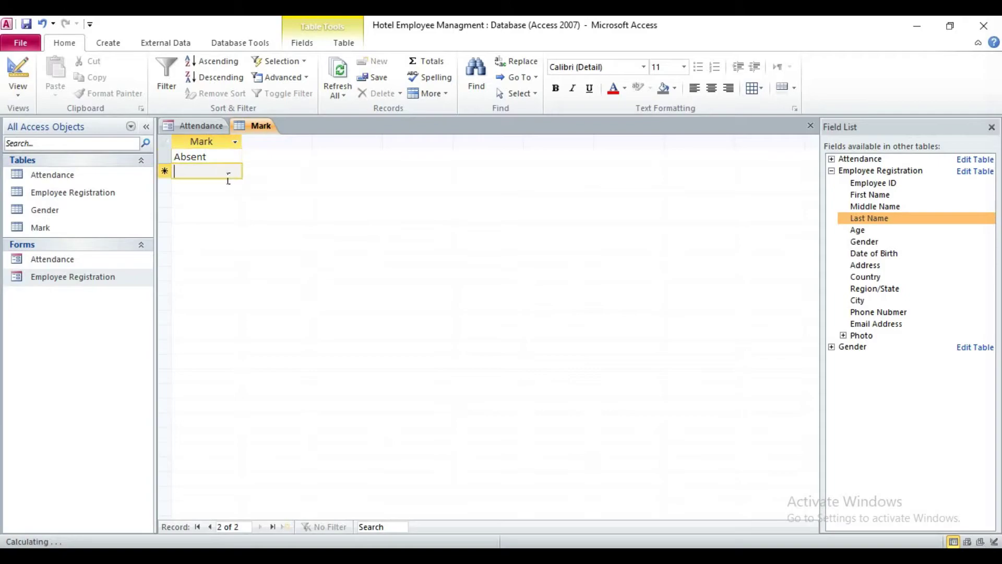
left_click(209, 156)
left_click_drag(209, 156, 164, 168)
type("Present")
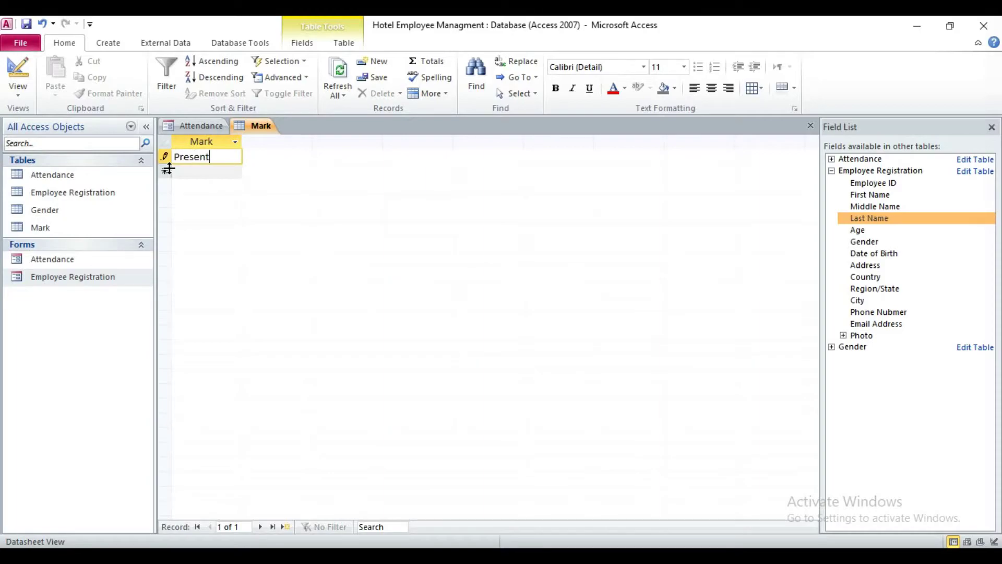
left_click(197, 176)
type("Absent")
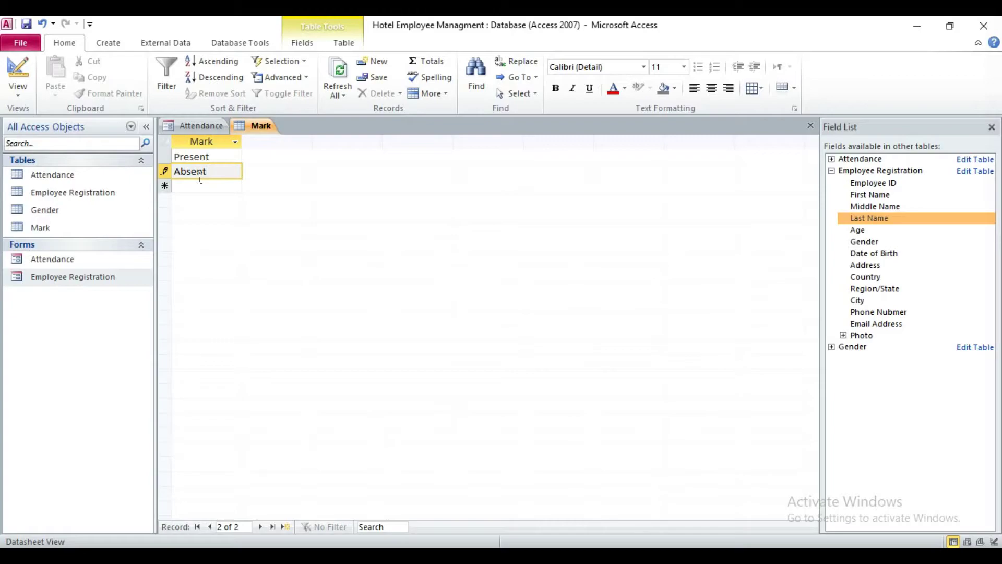
- Clear the duplicate Absent entry in the third record, then save and close the Mark table
left_click(205, 191)
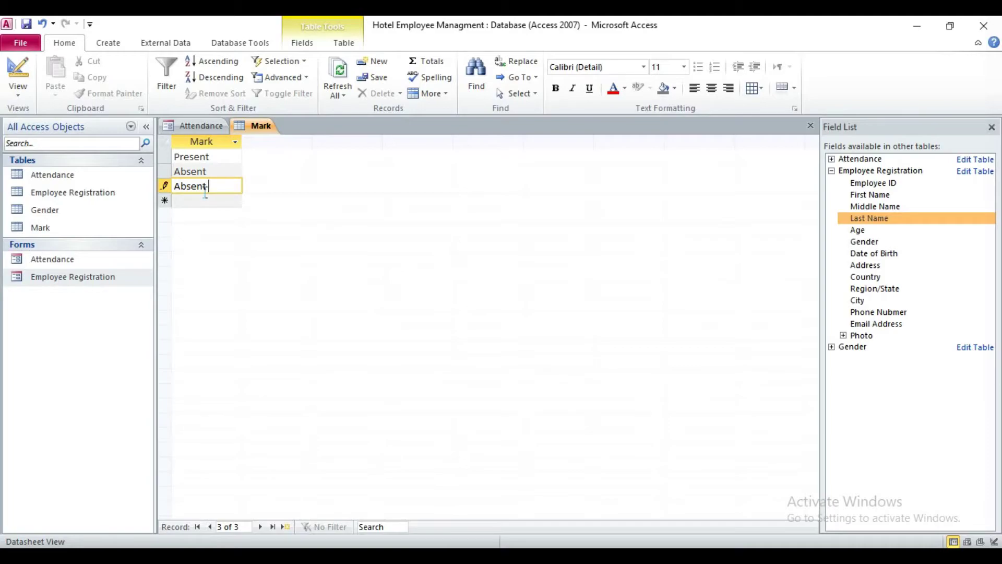
left_click_drag(237, 189, 145, 188)
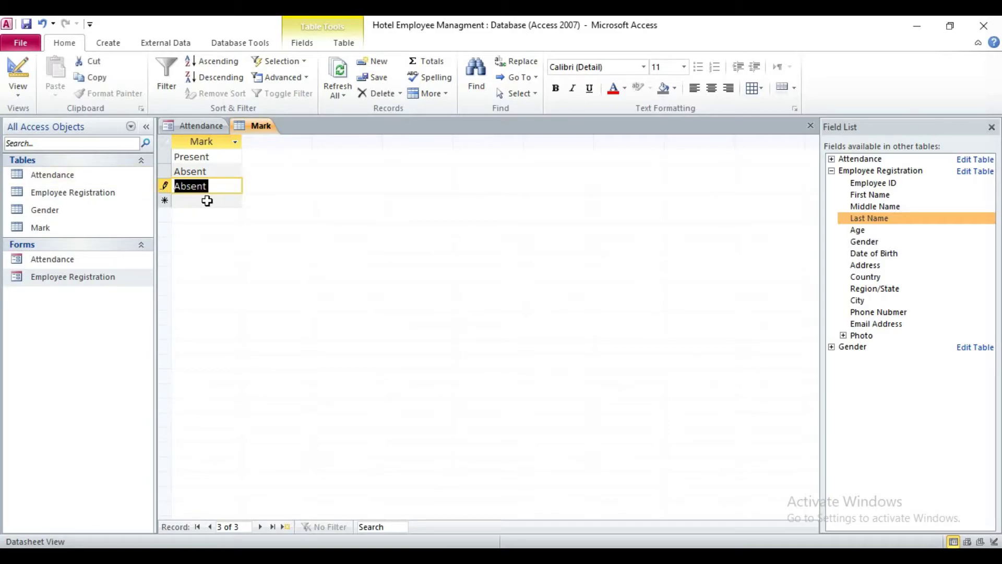
key("Delete")
right_click(256, 127)
left_click(261, 137)
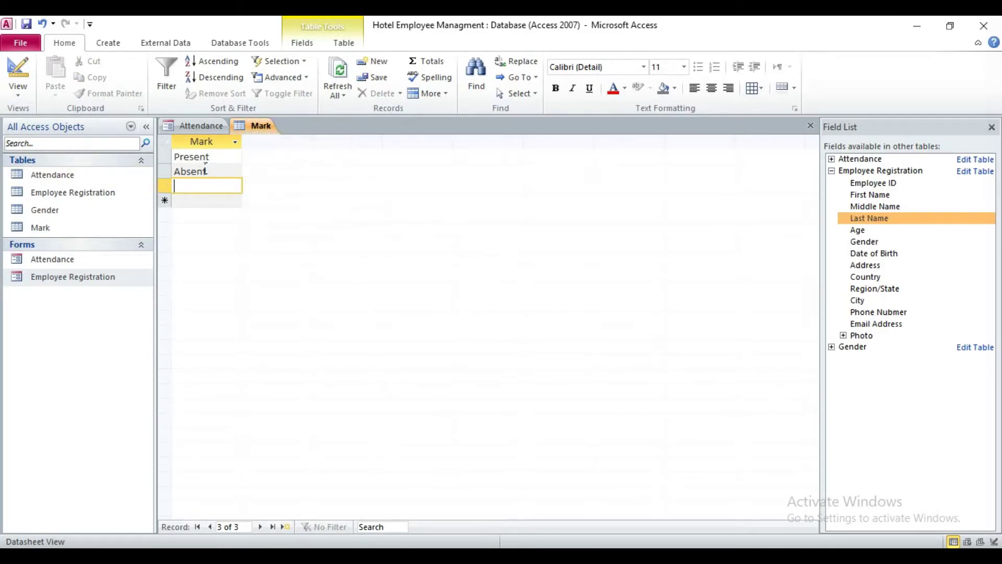
right_click(255, 127)
left_click(289, 151)
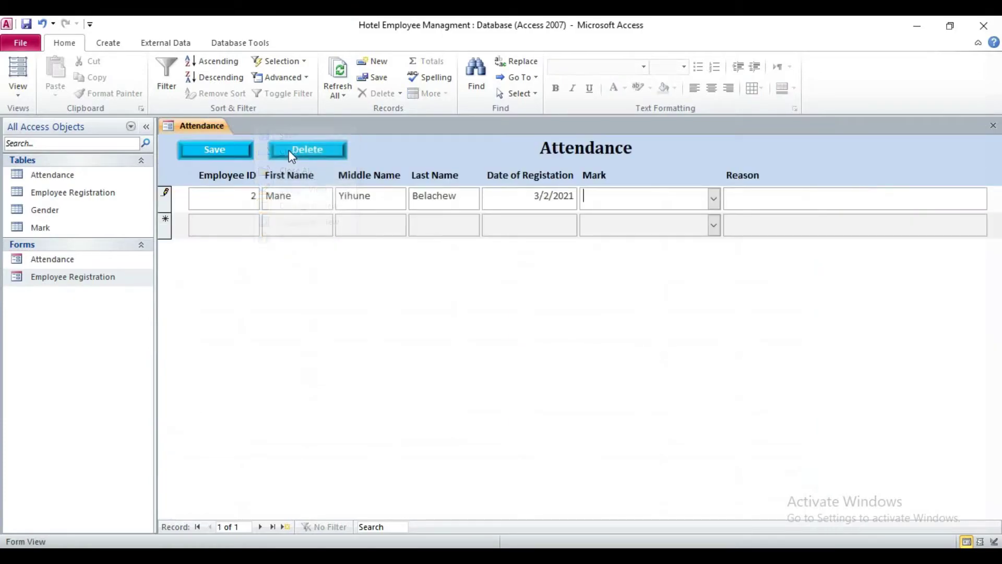
- In the Attendance form's Design View, set the Mark combo box's row source to the Mark table
right_click(183, 126)
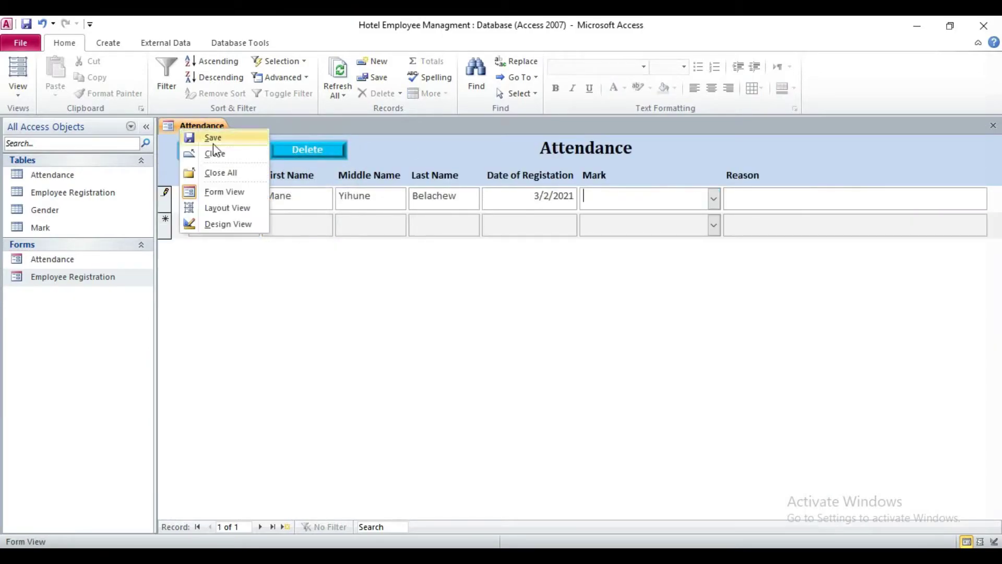
left_click(245, 225)
left_click(648, 245)
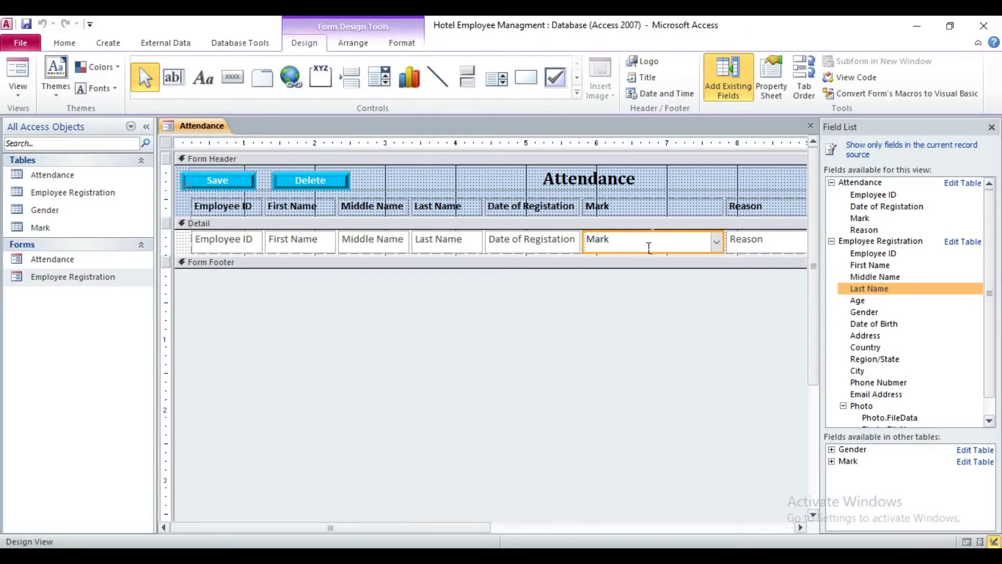
left_click(779, 92)
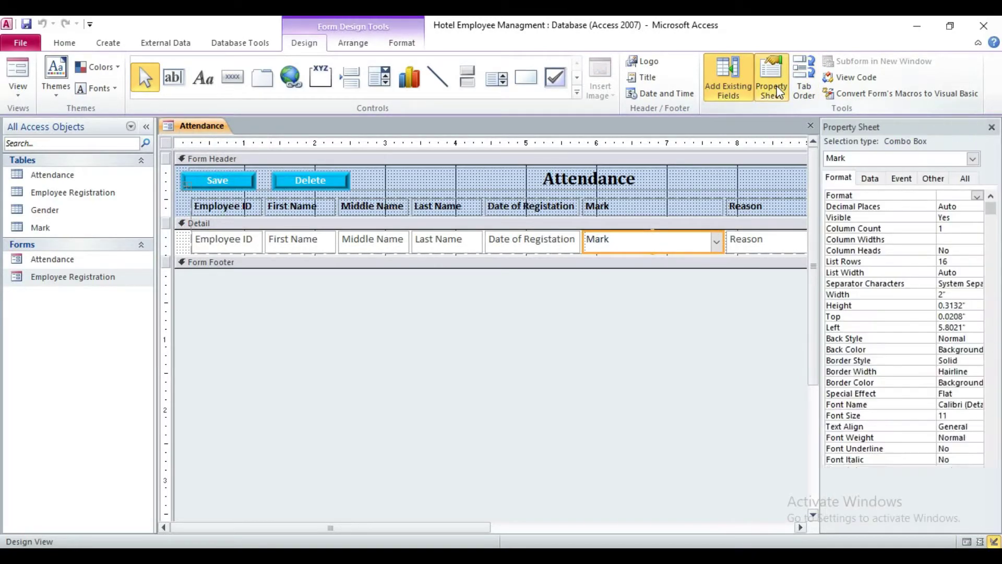
left_click(870, 178)
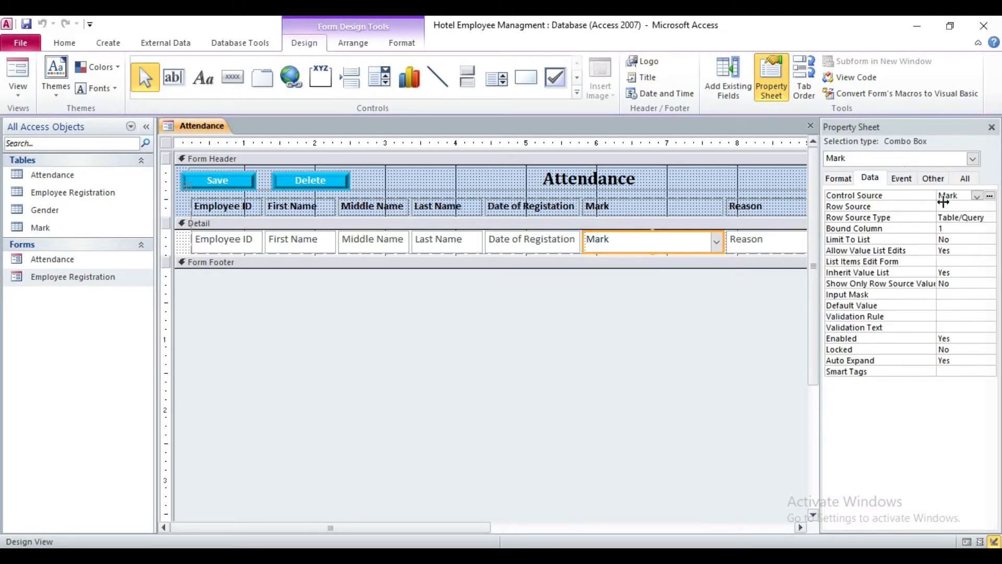
left_click(975, 207)
left_click(978, 207)
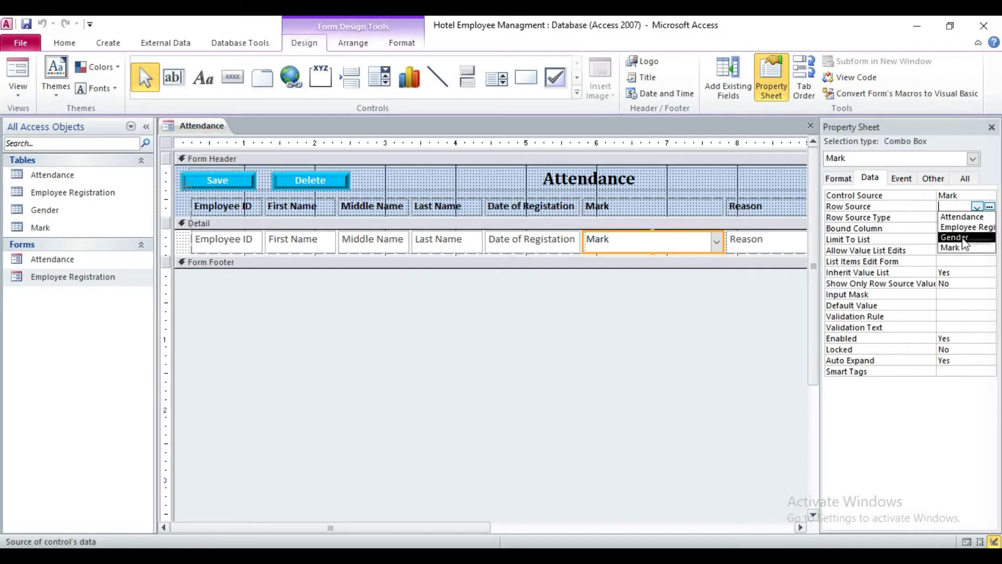
left_click(959, 251)
- Save the form design, return to Form View and choose Present as the mark for the first attendance record
right_click(204, 126)
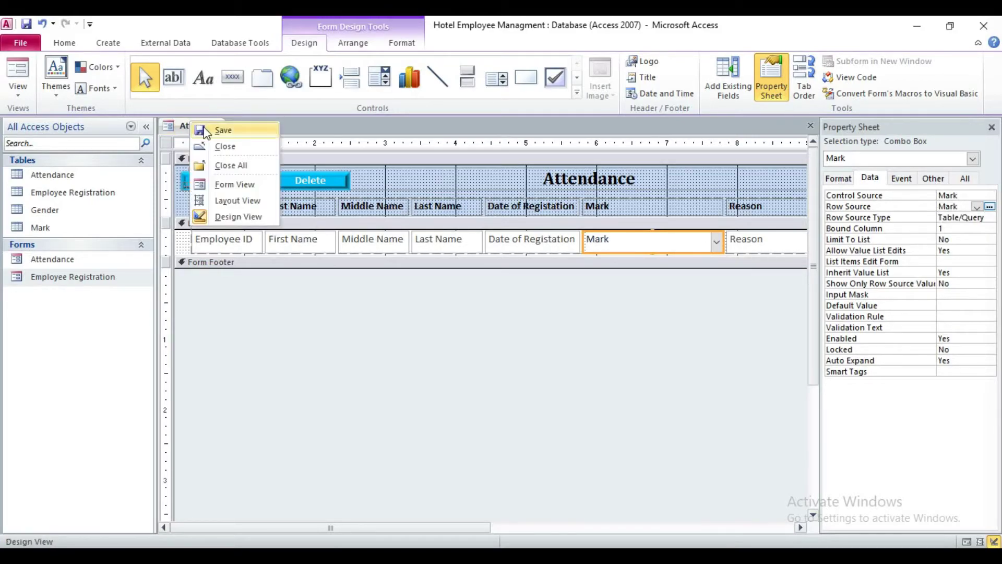
left_click(250, 192)
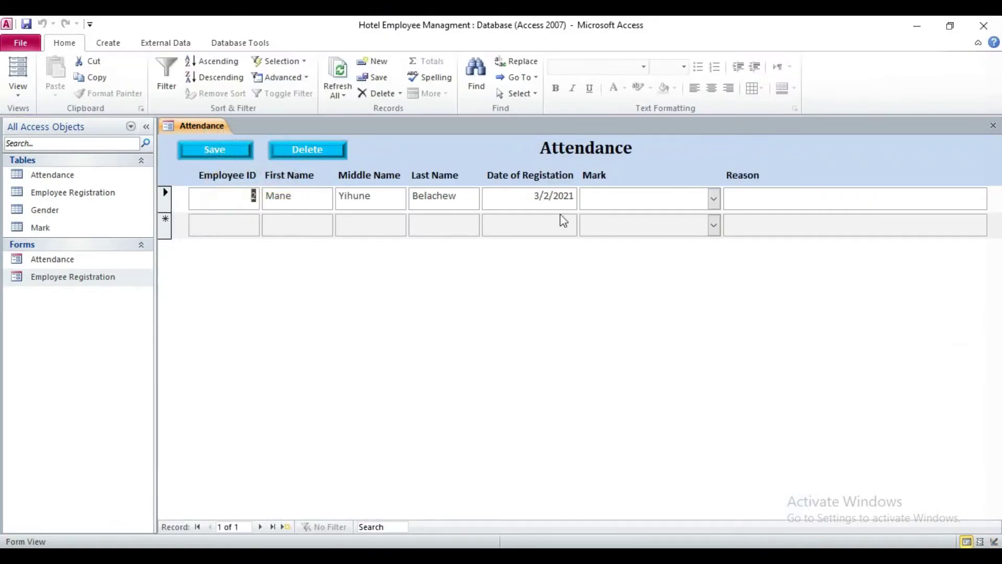
left_click(713, 199)
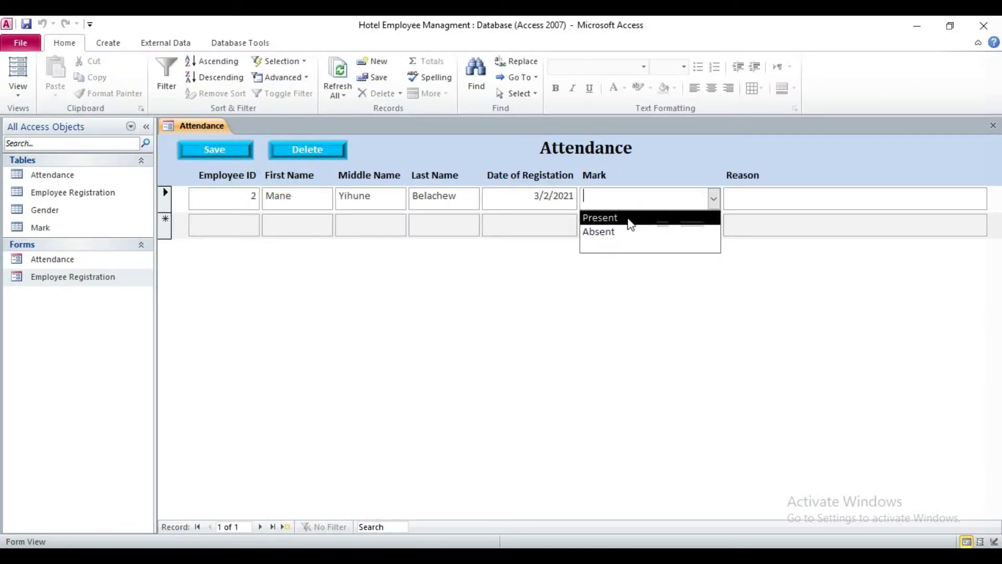
left_click(621, 217)
left_click(783, 205)
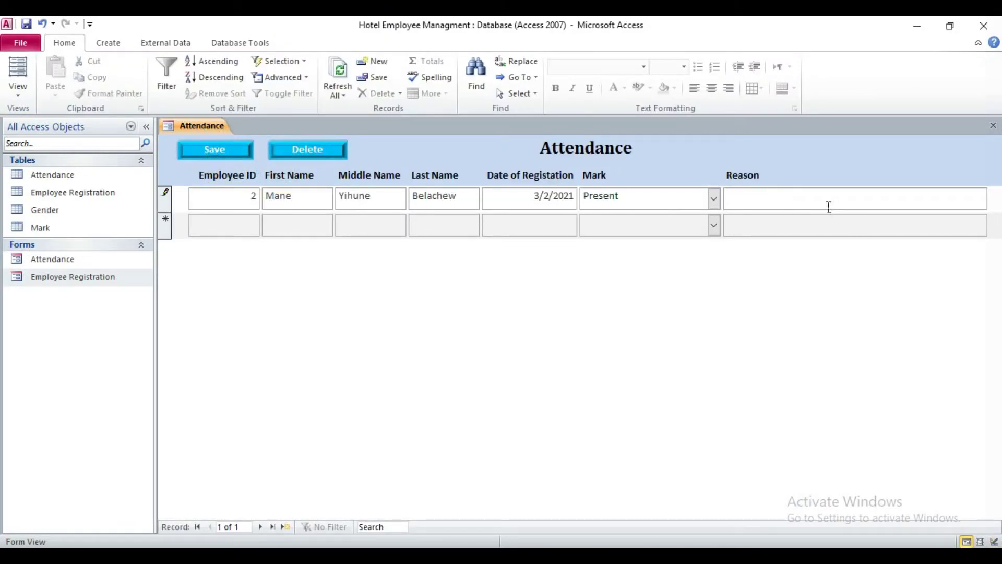
left_click(248, 223)
- Open the Attendance table, close the Attendance form and switch the table to Design View
right_click(210, 127)
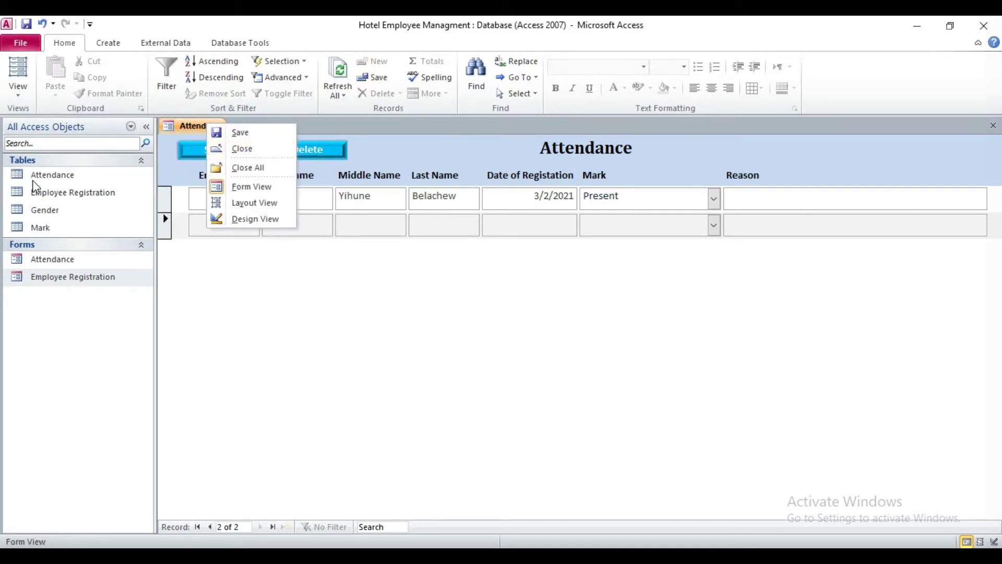
double_click(49, 174)
right_click(278, 128)
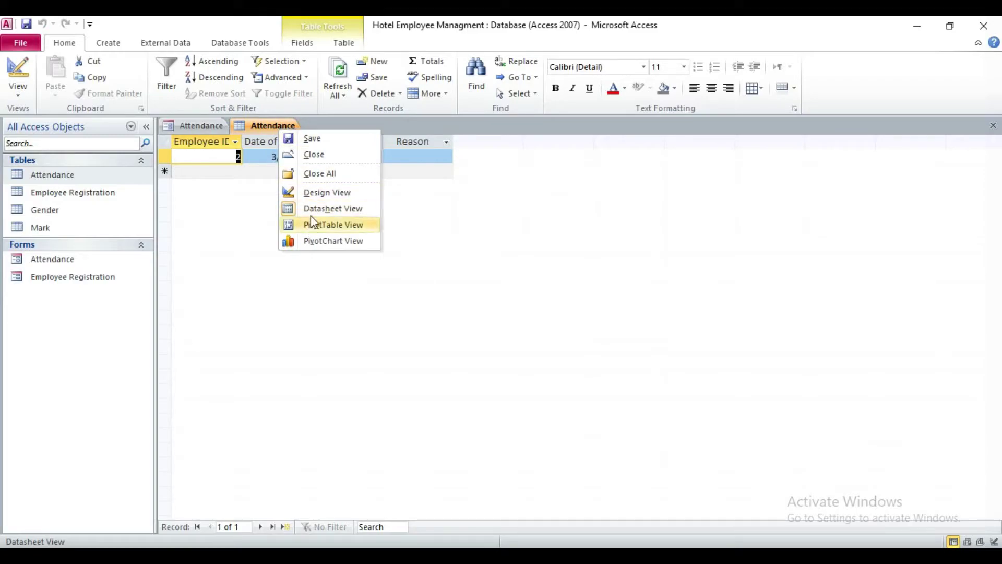
left_click(308, 192)
left_click(530, 340)
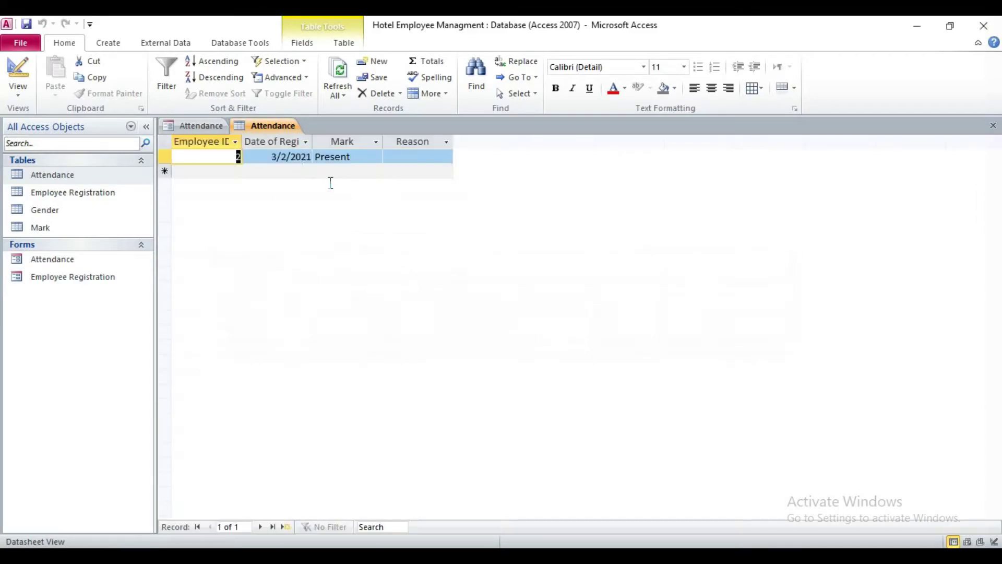
right_click(182, 125)
left_click(214, 170)
right_click(190, 126)
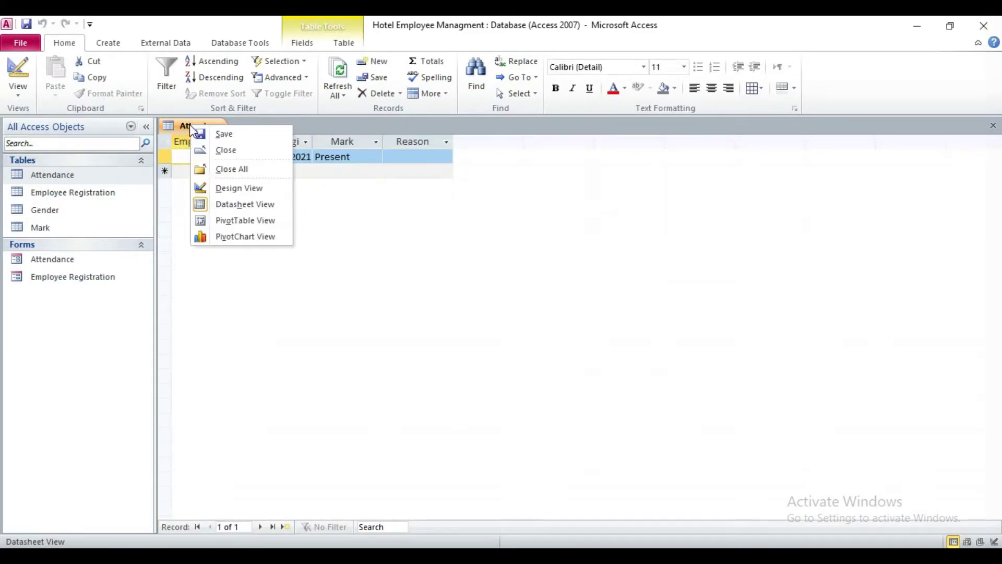
left_click(229, 187)
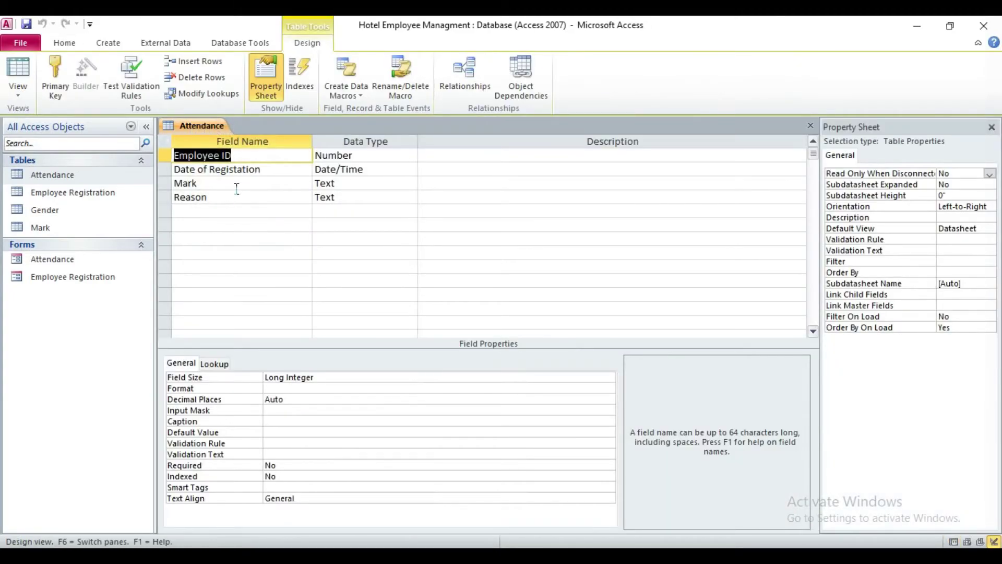
- Insert a Permission field with the Text data type above the Reason field in the Attendance table
left_click(236, 189)
left_click(226, 199)
right_click(224, 199)
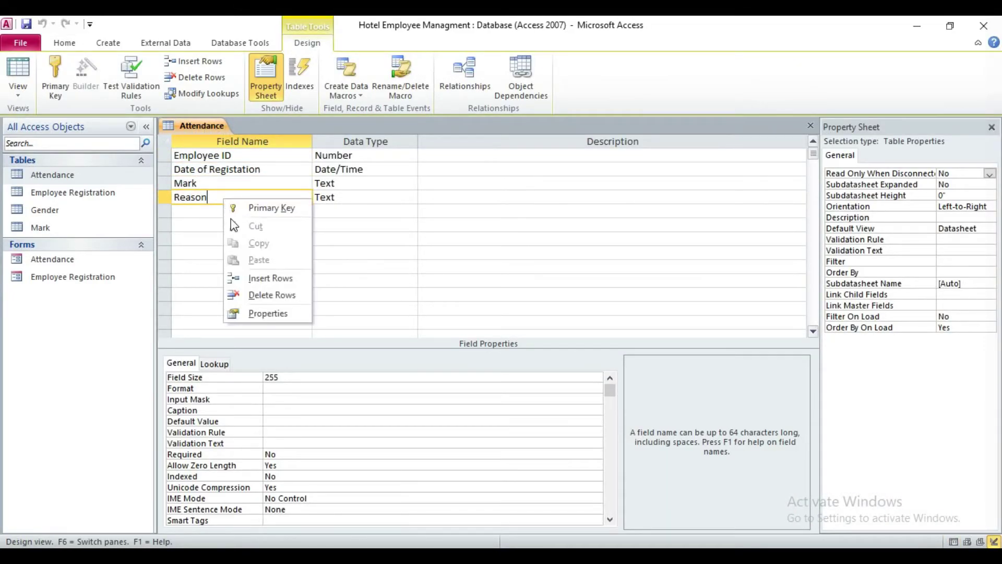
left_click(260, 282)
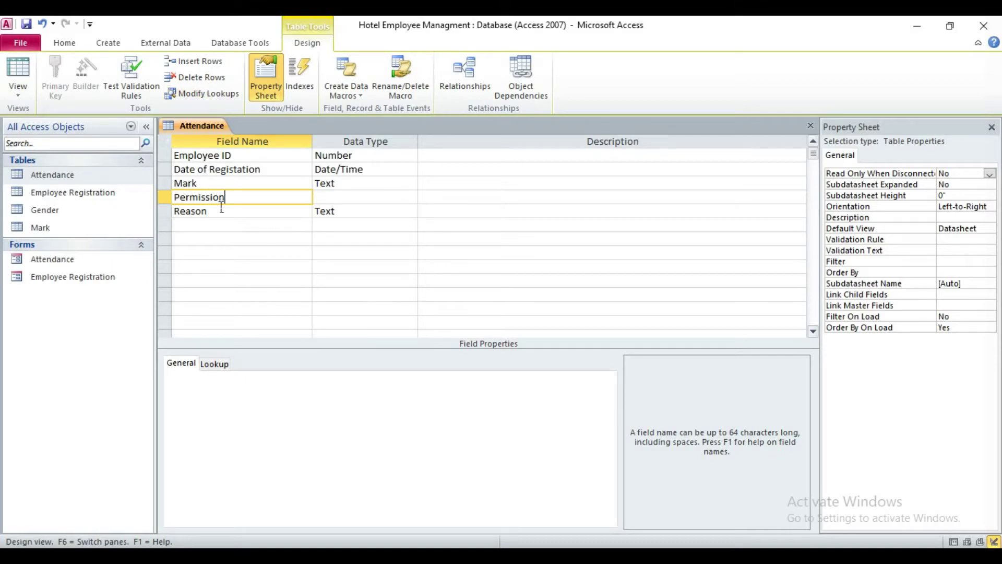
left_click(237, 214)
left_click(384, 201)
- Change the display control in the Permission field's lookup properties
left_click(214, 364)
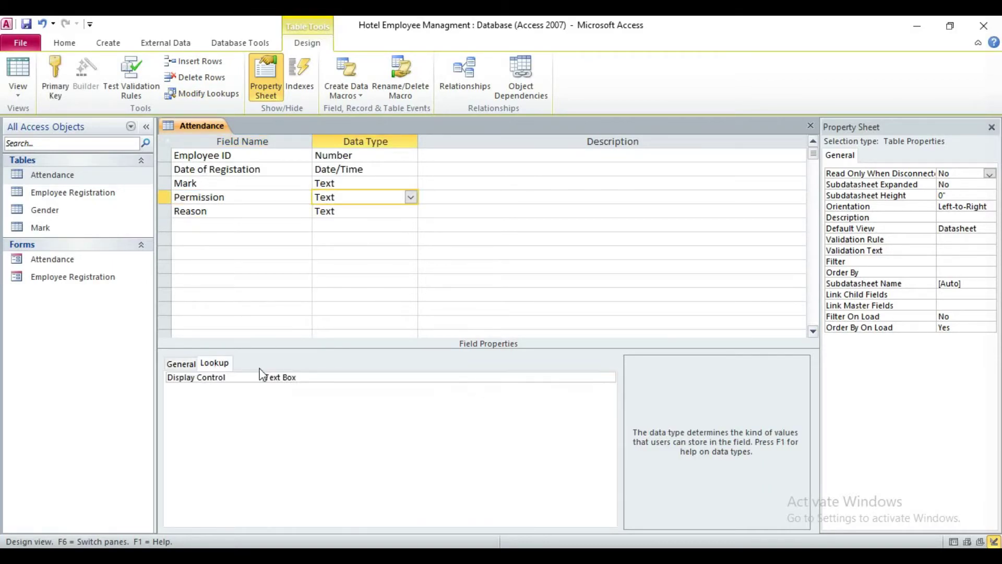
left_click(448, 377)
left_click(609, 378)
left_click(364, 410)
- Save and close the Attendance table's design and open the Attendance form
right_click(209, 128)
left_click(208, 128)
right_click(201, 131)
left_click(244, 159)
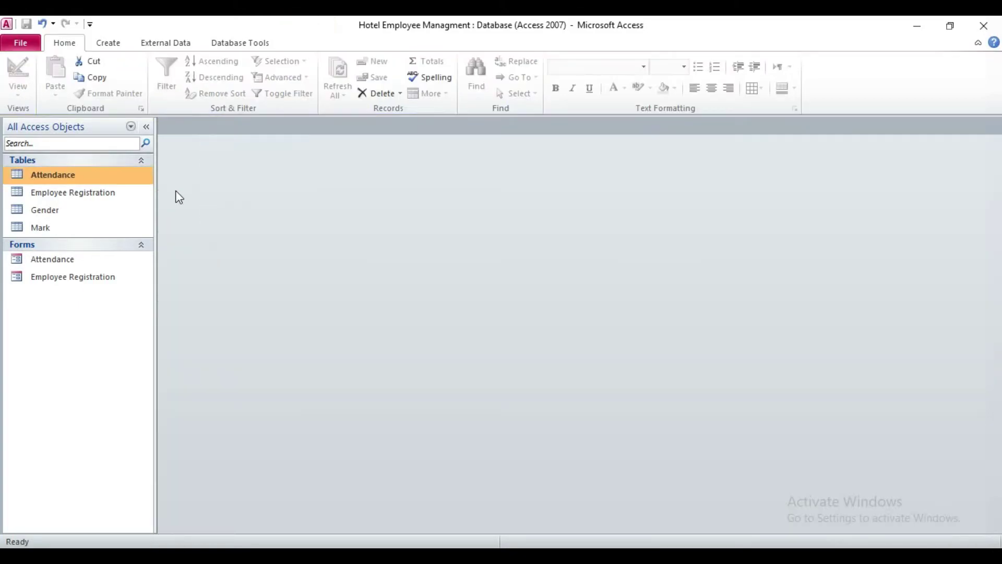
left_click(69, 261)
double_click(70, 261)
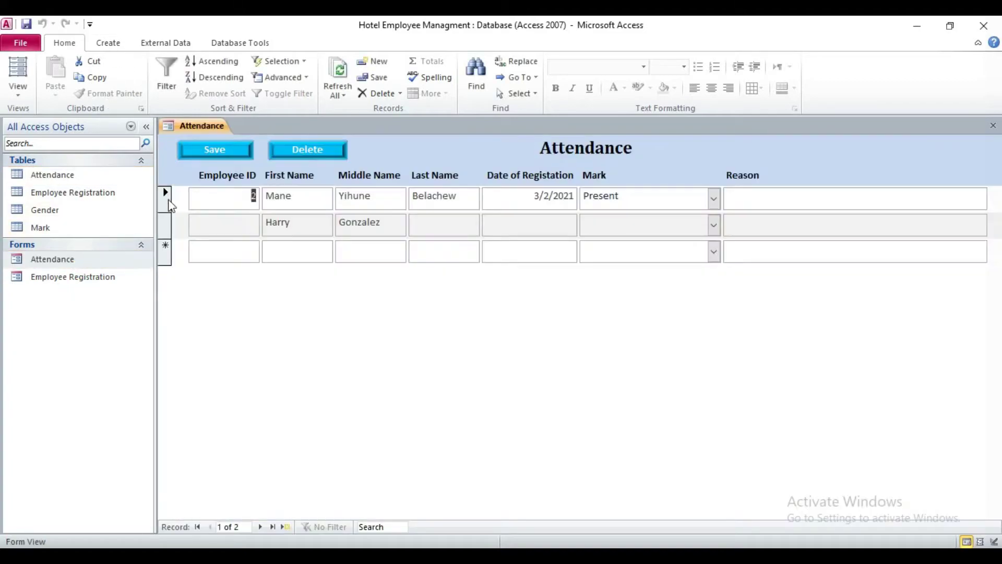
- Switch the Attendance form to Design View and add the Permission field from the Attendance table between Mark and Reason
right_click(188, 128)
left_click(209, 219)
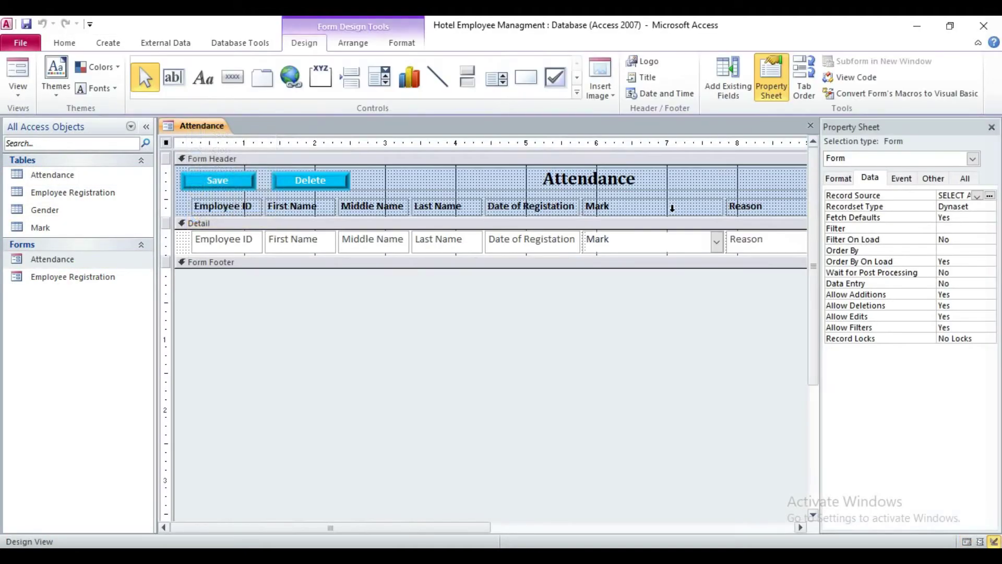
left_click(728, 78)
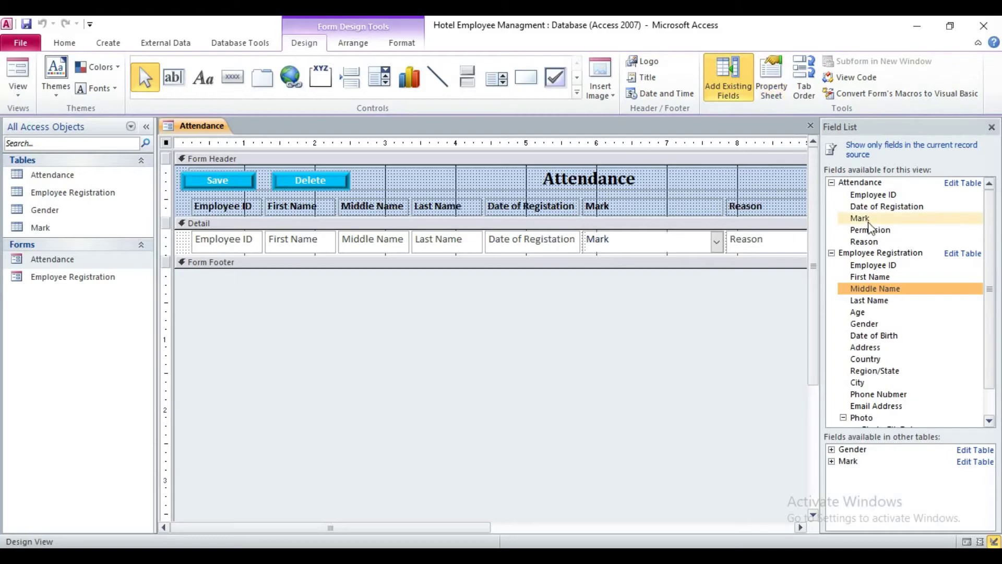
left_click(863, 234)
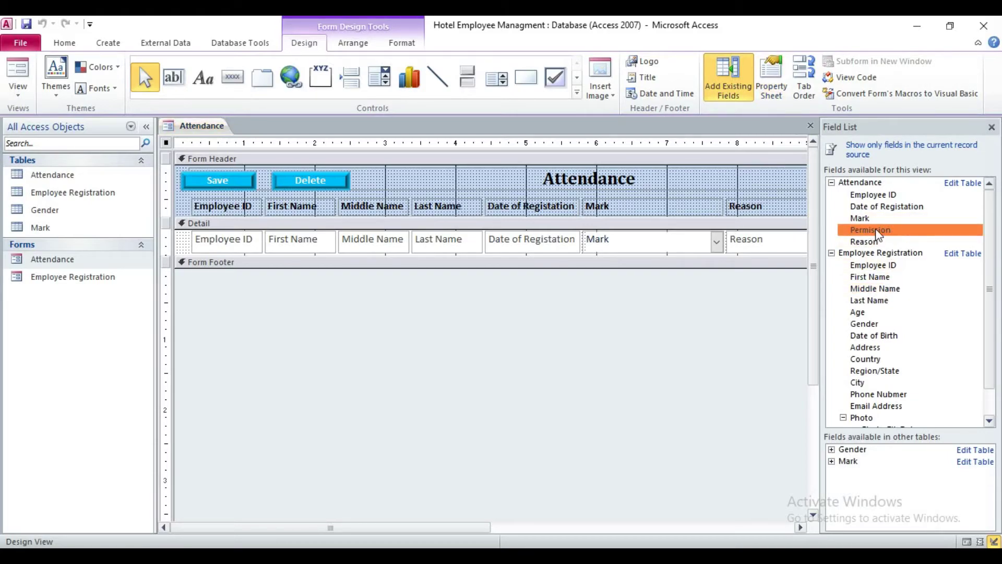
left_click_drag(880, 238, 740, 216)
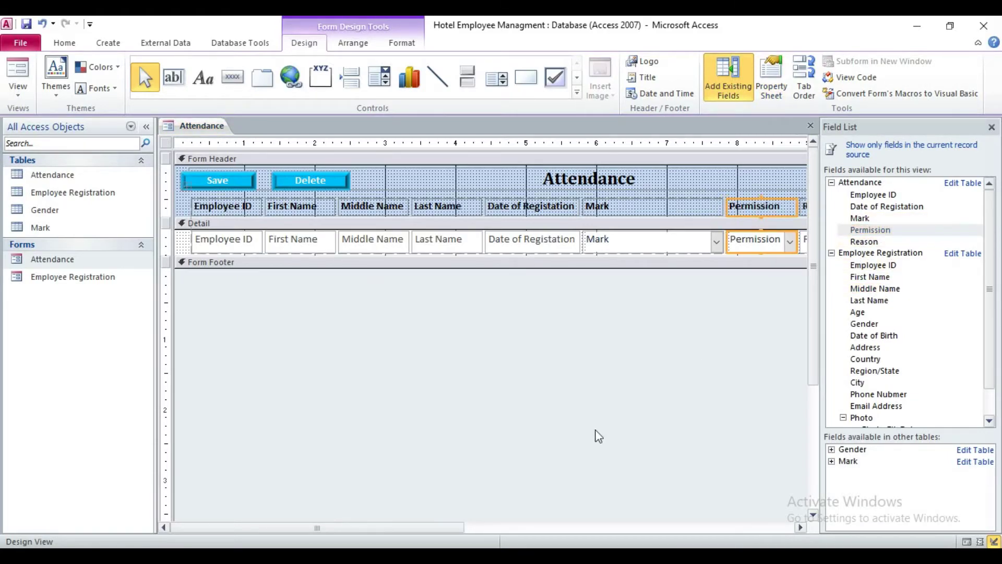
- Widen the Permission column and extend the Attendance title across the header to the form's edge
left_click_drag(467, 528, 708, 525)
left_click_drag(720, 188, 760, 188)
left_click_drag(741, 239, 500, 217)
left_click(472, 208)
left_click_drag(644, 196, 796, 191)
left_click(447, 249)
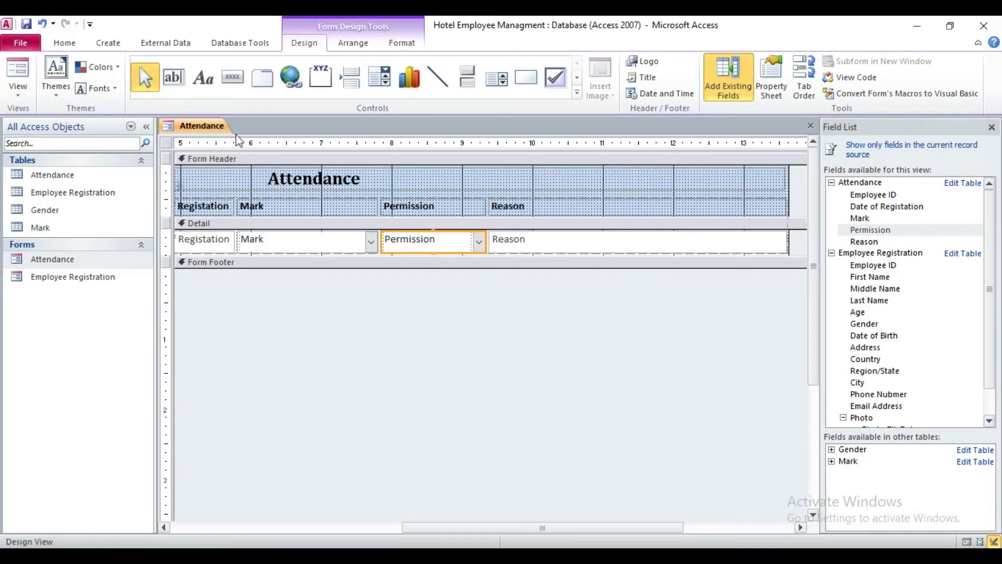
- Create a new table, save it as Permission and switch it to Design View
right_click(196, 126)
left_click(108, 44)
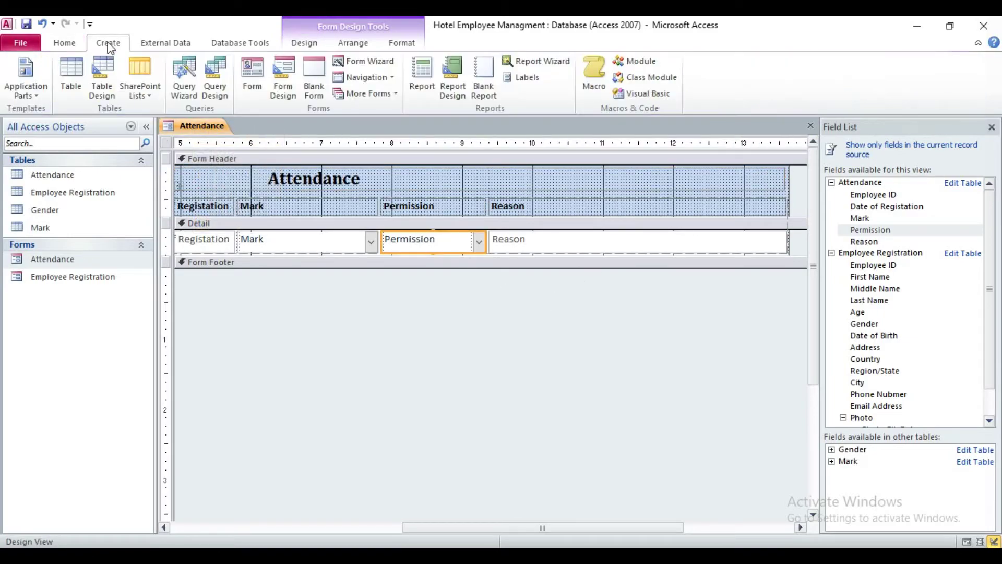
left_click(71, 76)
right_click(269, 125)
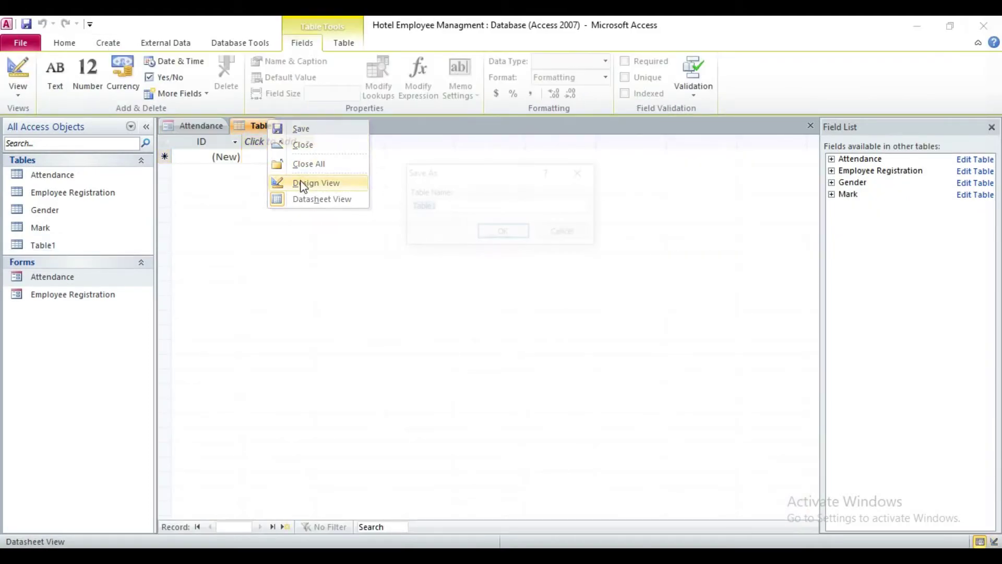
left_click(303, 183)
type("Permission")
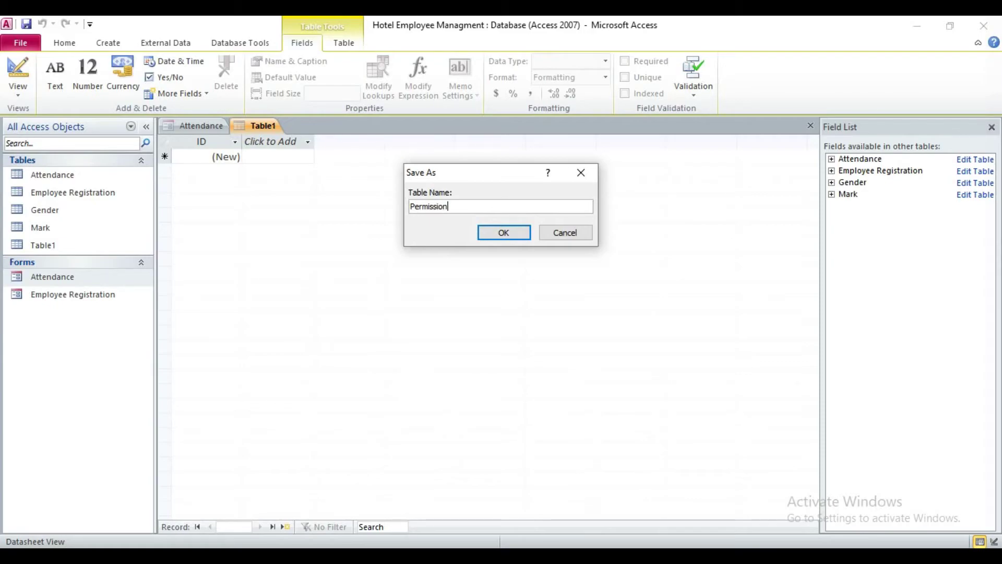
key("Return")
- Rename the table's only field to Permission, remove its primary key and set its data type to Text
type("Permission")
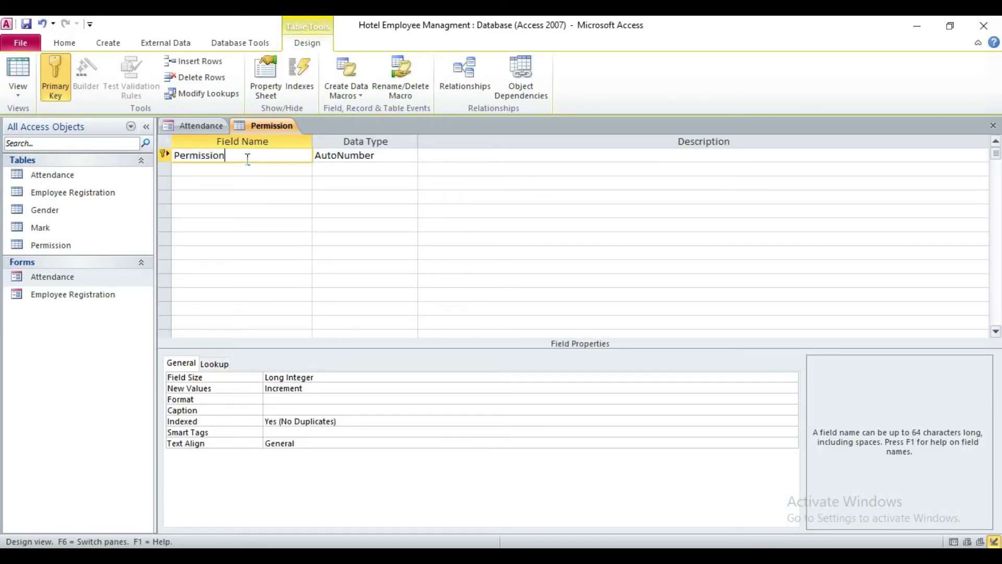
right_click(166, 156)
left_click(208, 167)
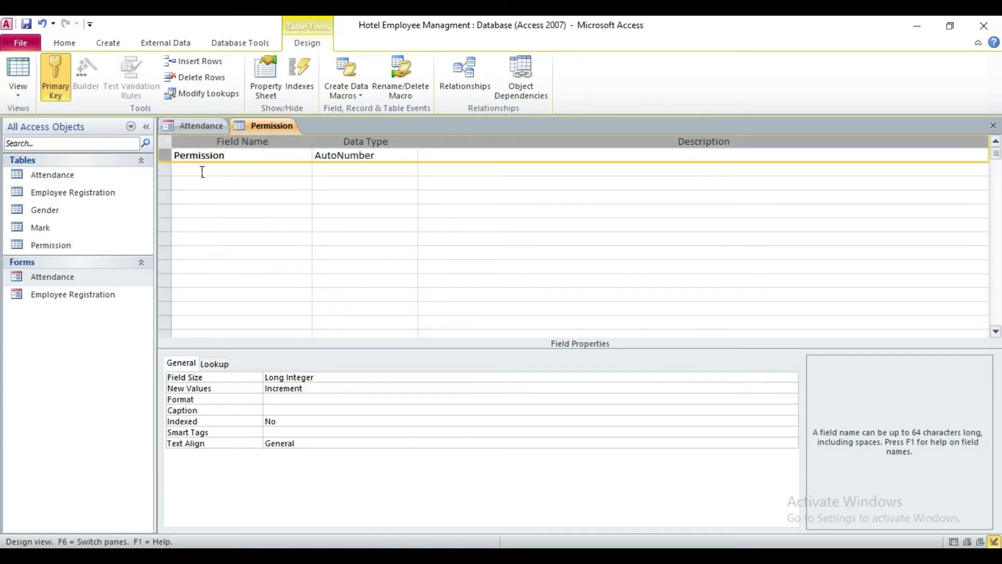
left_click(410, 155)
left_click(411, 156)
left_click(402, 183)
left_click(411, 155)
left_click(392, 166)
- Save the Permission table's design and enter the records "With Permission" and "Without Permission" in Datasheet View
right_click(261, 128)
right_click(276, 130)
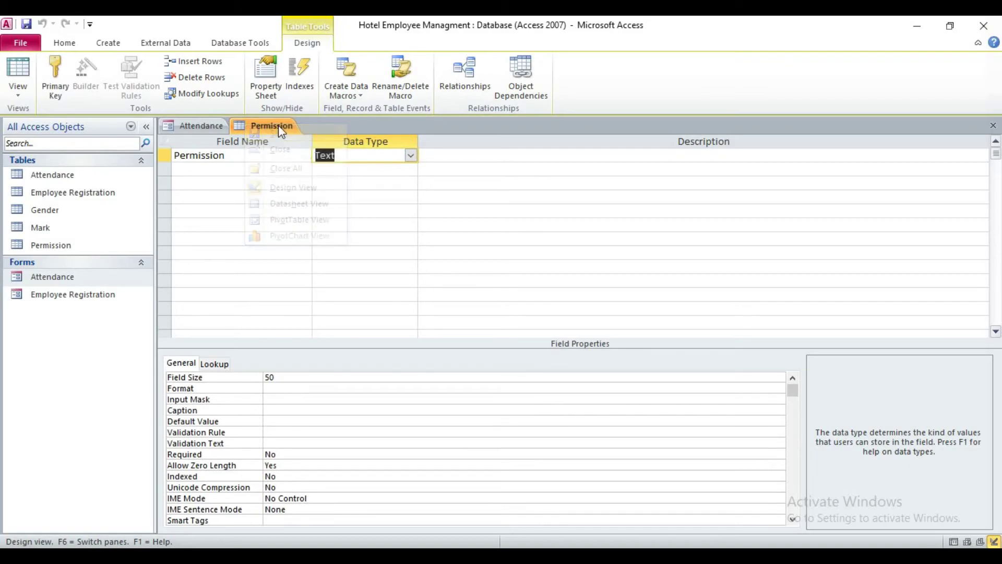
left_click(352, 201)
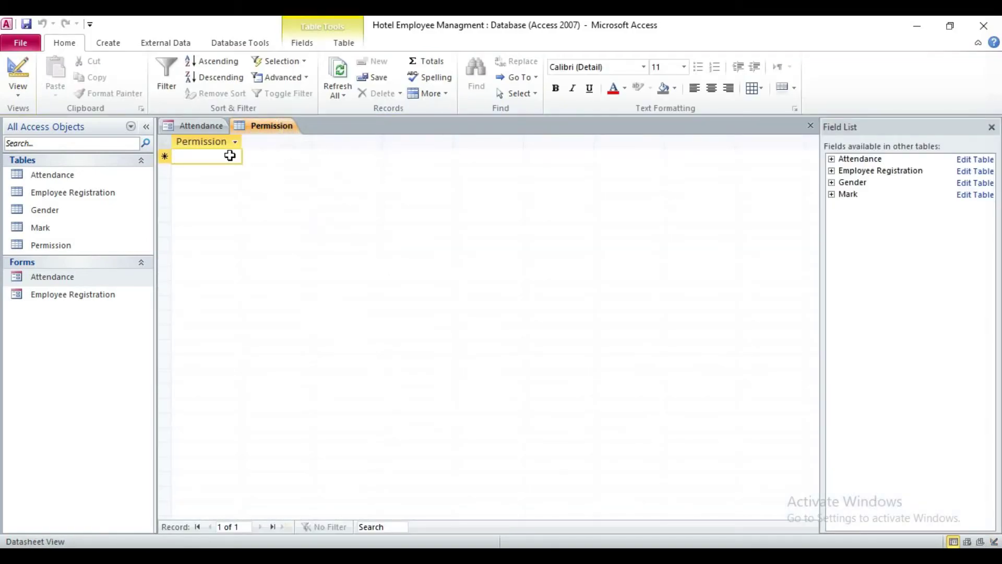
type("With P")
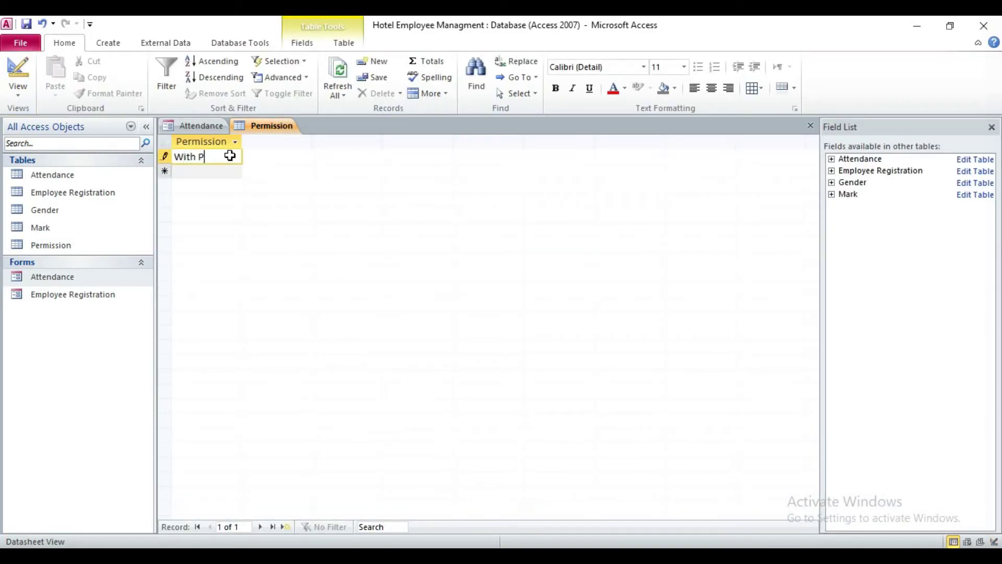
type("ermission")
left_click(229, 172)
type("Without Per")
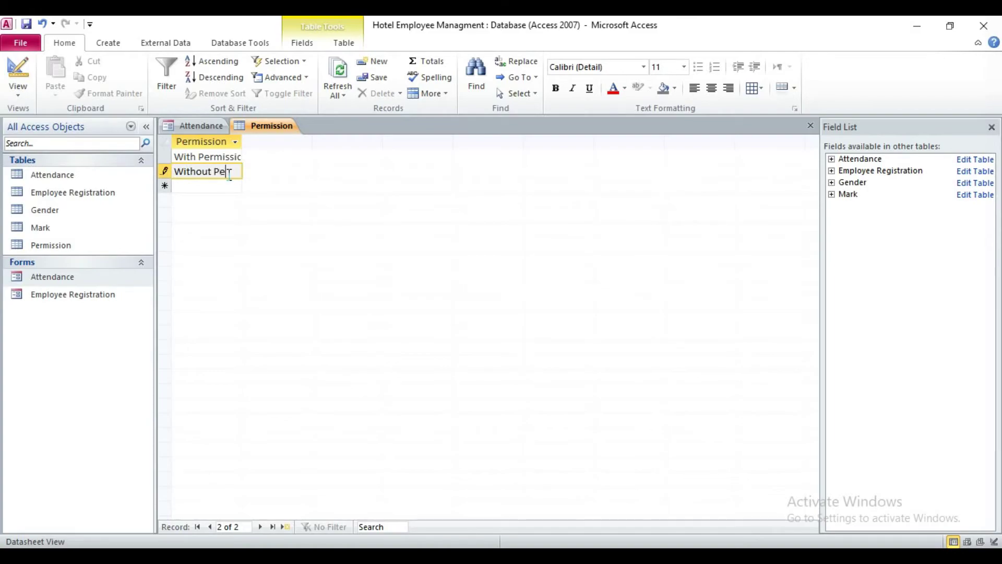
type("mission")
- Close the Permission table and switch the Attendance form to Form View
right_click(264, 126)
right_click(277, 126)
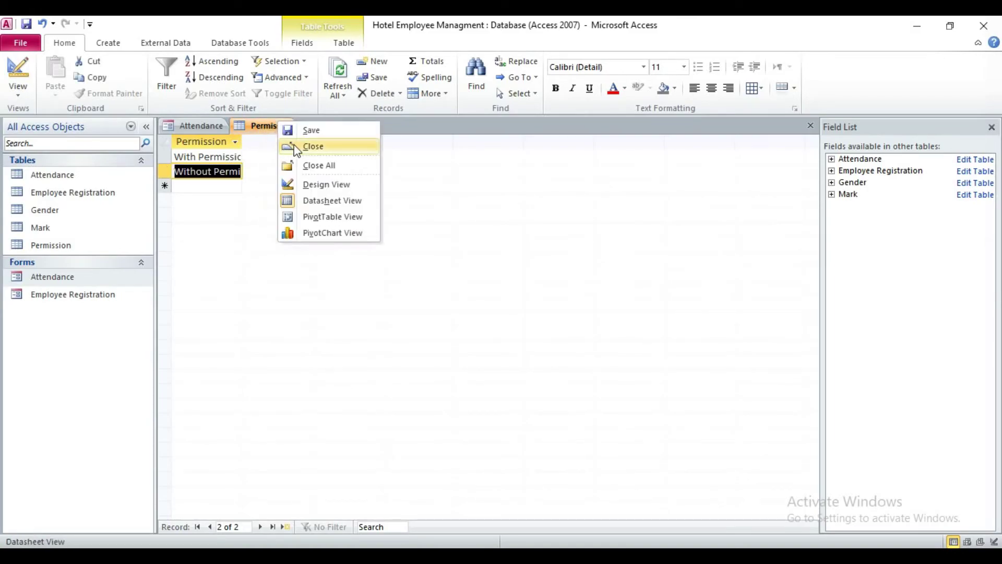
left_click(286, 148)
right_click(180, 124)
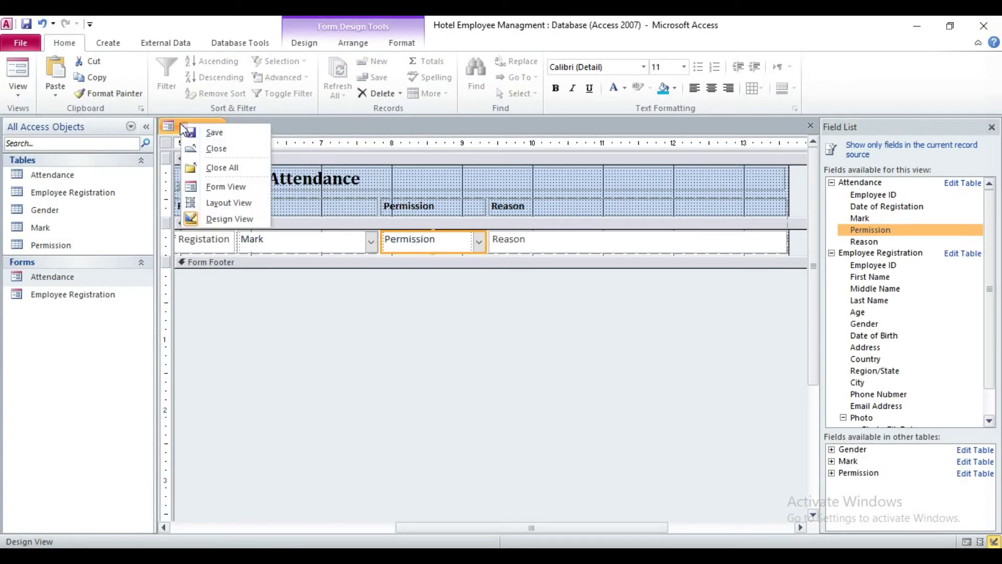
left_click(214, 187)
- Set the first record's Mark to Absent and check its Permission list
left_click(714, 198)
left_click(627, 231)
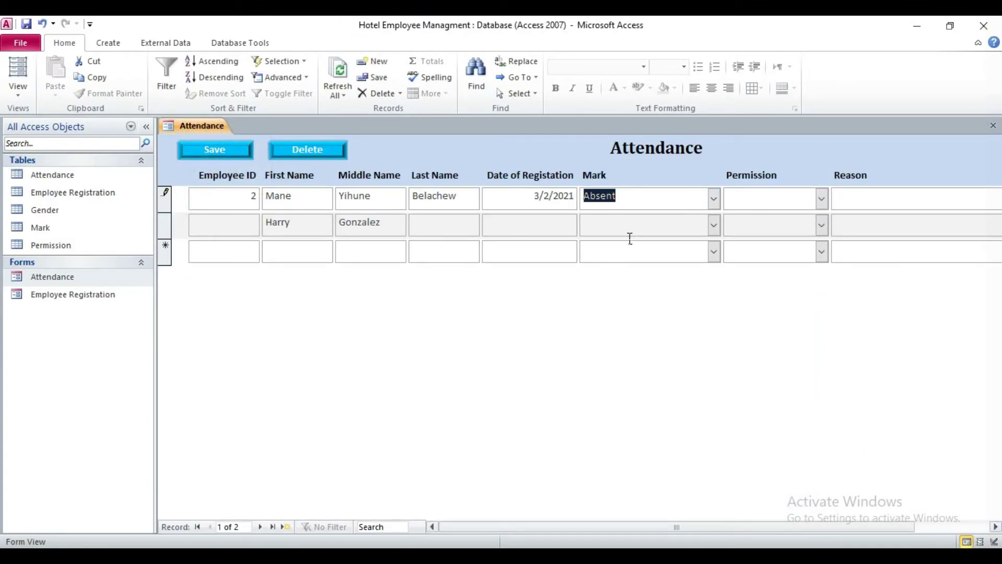
left_click(822, 198)
- Return the Attendance form to Design View and set the Permission combo box's row source to the Permission table
right_click(203, 123)
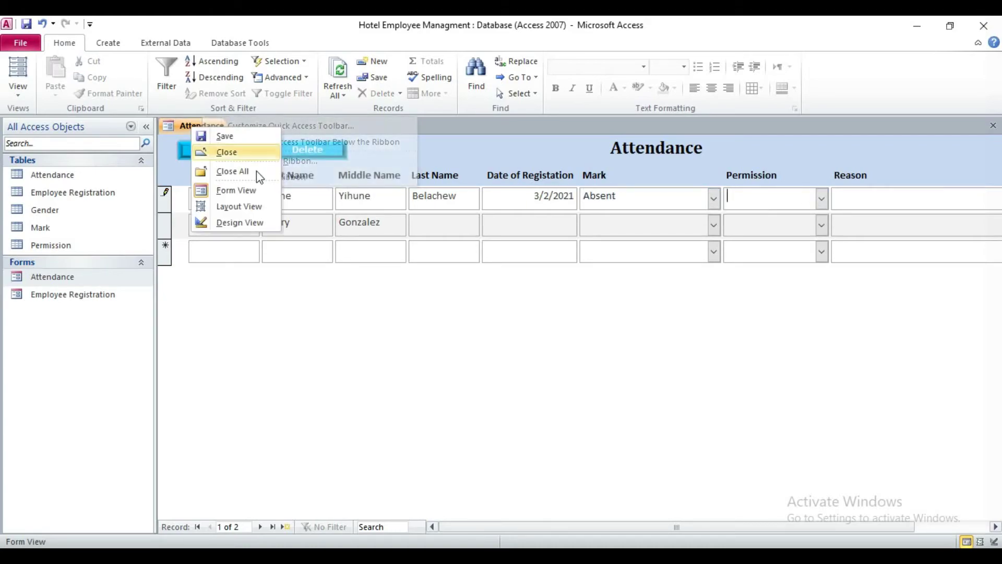
left_click(243, 226)
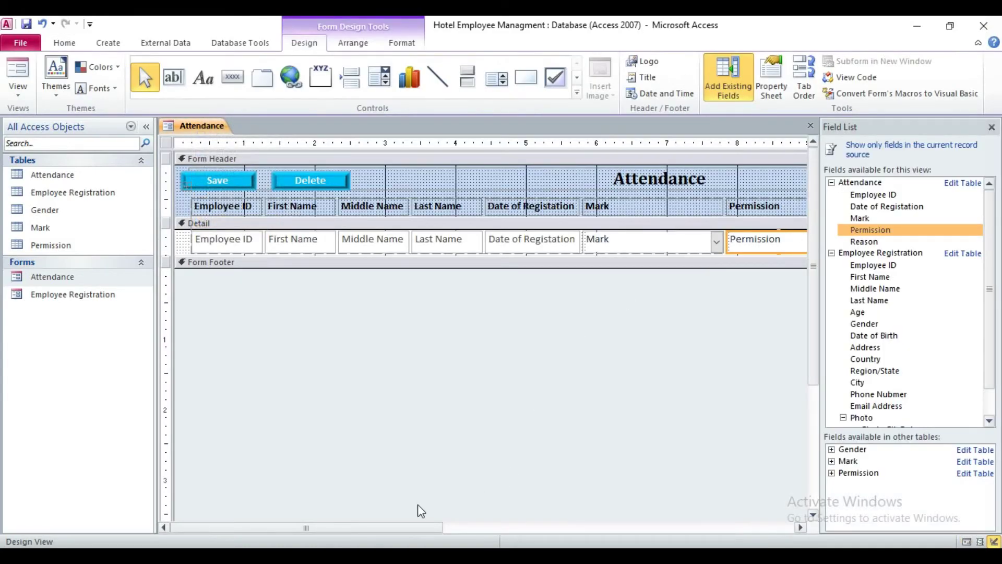
left_click_drag(423, 528, 601, 528)
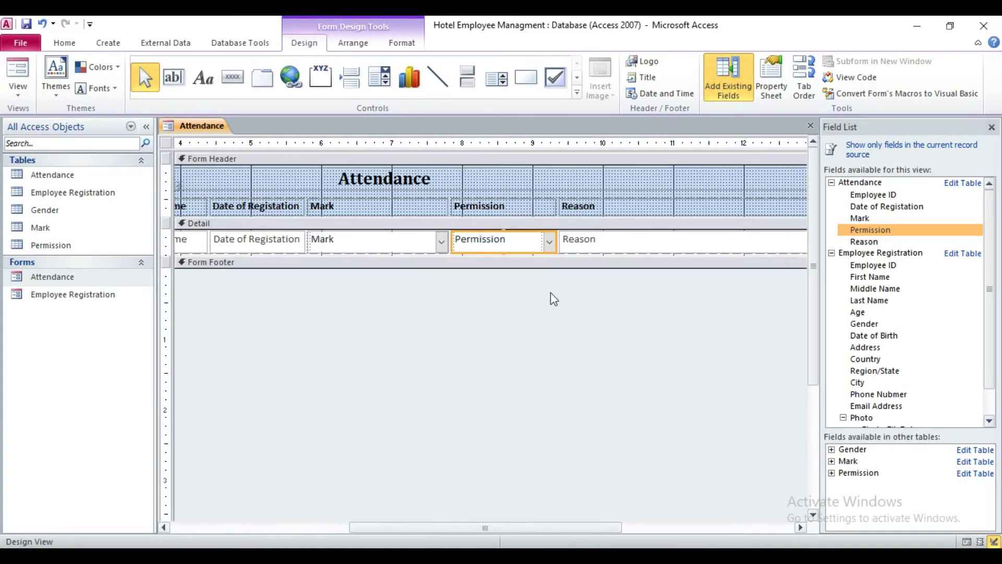
left_click(772, 79)
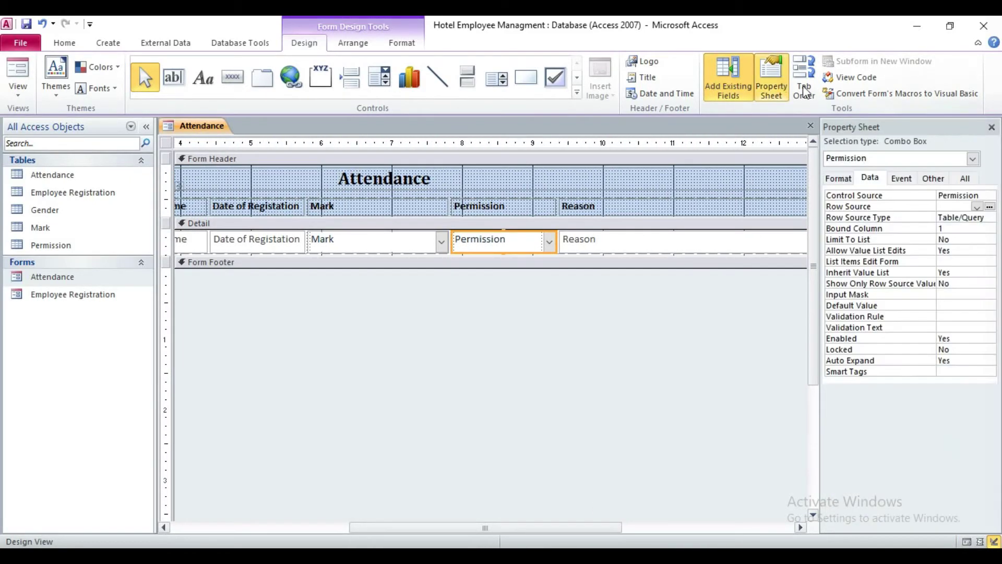
left_click(978, 207)
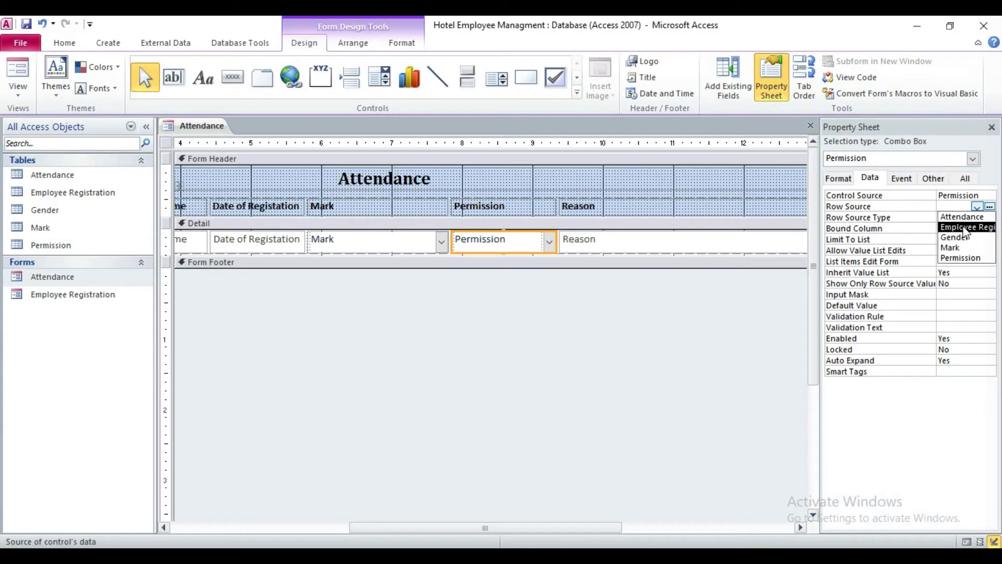
left_click(965, 259)
- Close the Attendance form with its design changes saved and reopen it
right_click(201, 126)
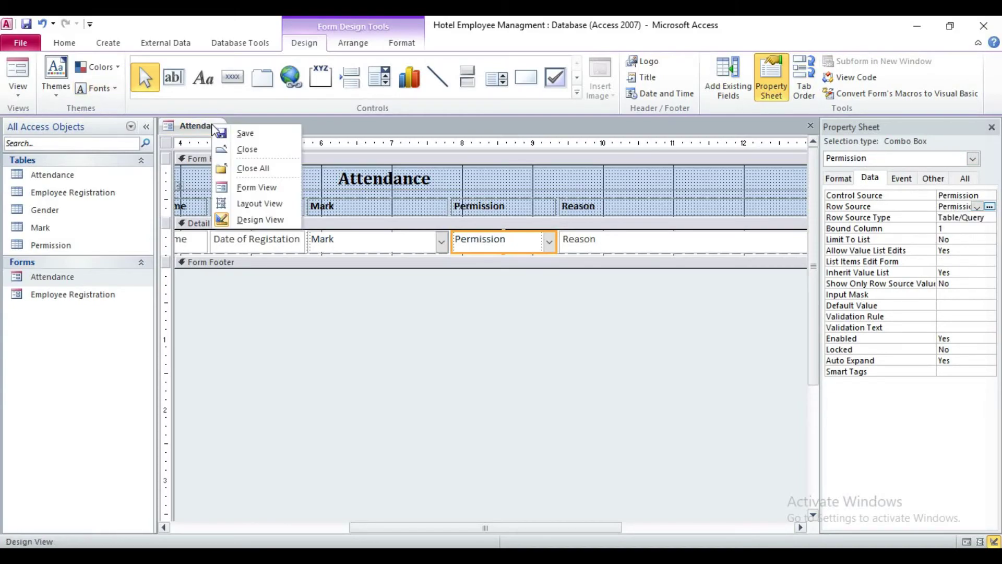
left_click(238, 150)
left_click(445, 327)
double_click(52, 276)
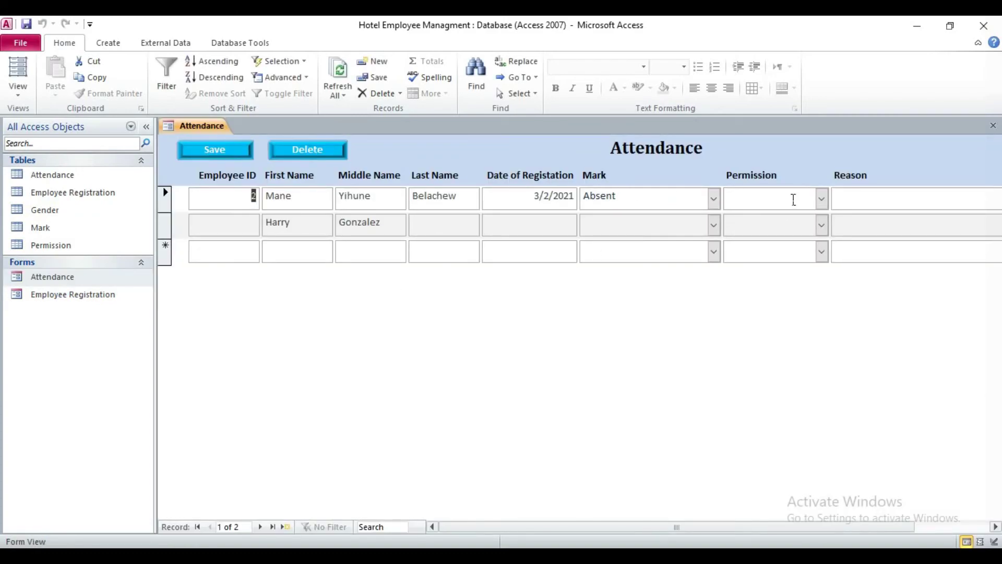
- Set the first attendance record's Permission to With Permission
left_click(822, 198)
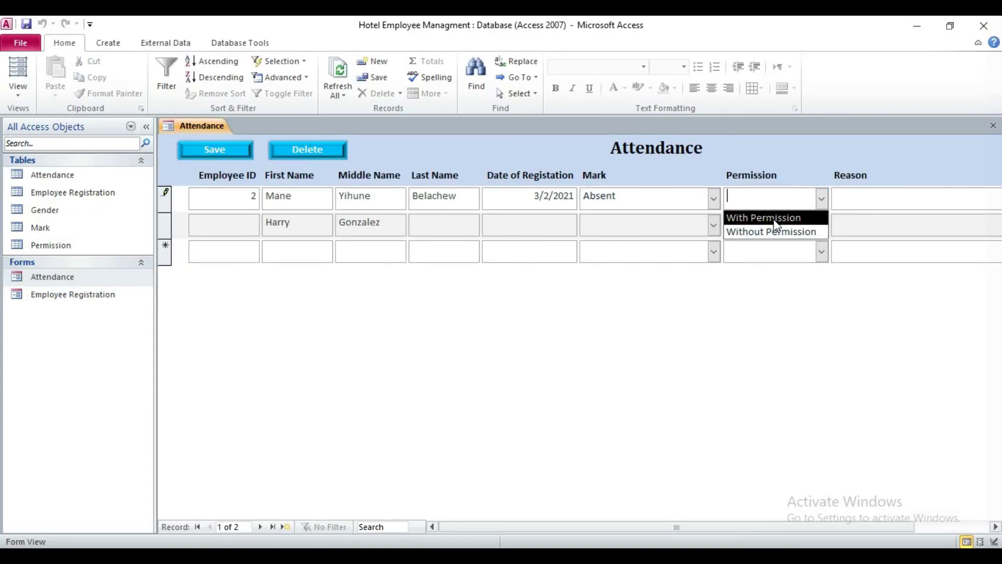
left_click(774, 221)
key("Tab")
- Delete the second attendance record, which has no employee ID, and confirm the deletion
left_click(263, 230)
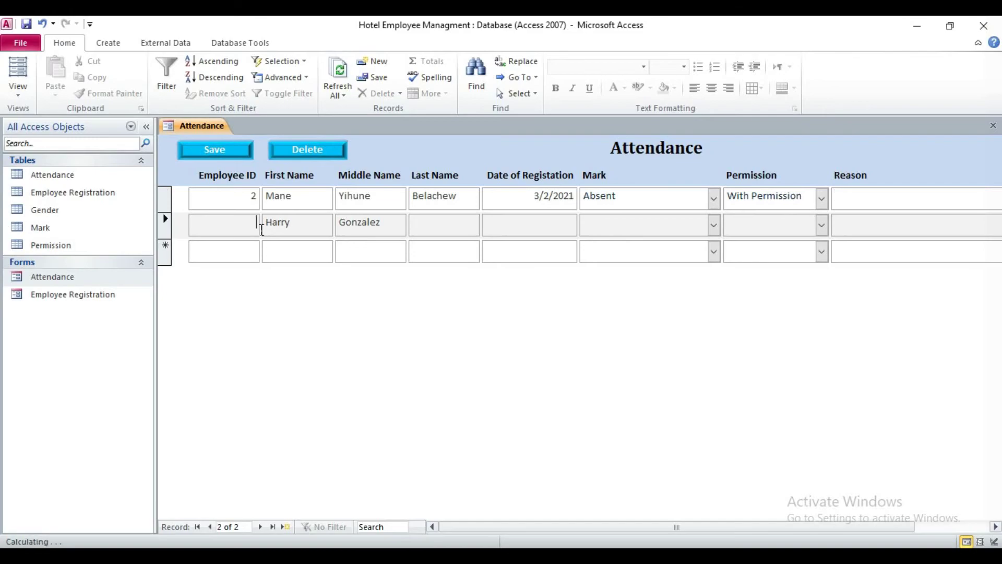
left_click(308, 149)
left_click(474, 335)
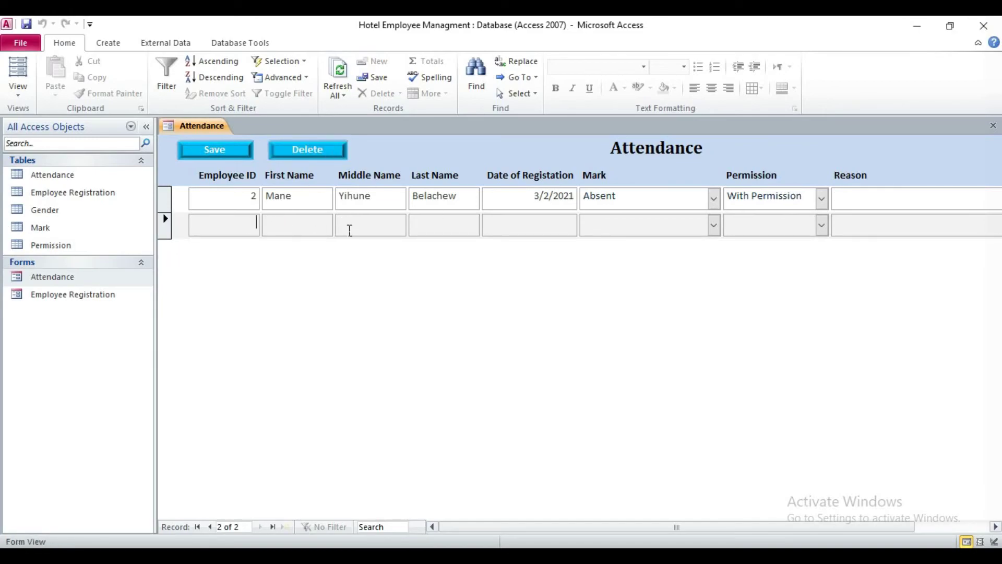
- Add a second attendance record with the other employee's ID, the date 3/17/2021 and the Mark Present
type("3")
left_click(307, 233)
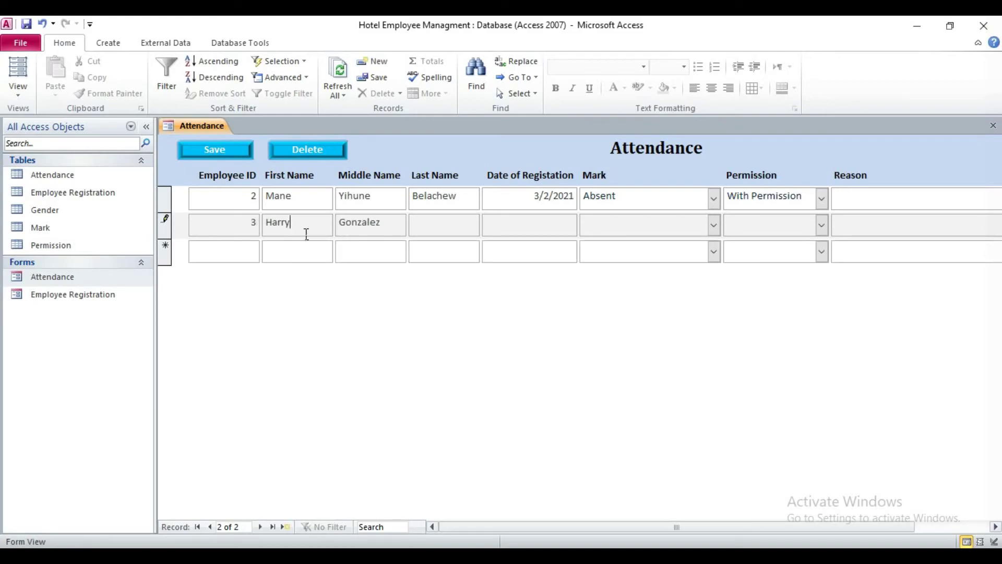
left_click(524, 229)
left_click(584, 223)
left_click(520, 292)
left_click(714, 225)
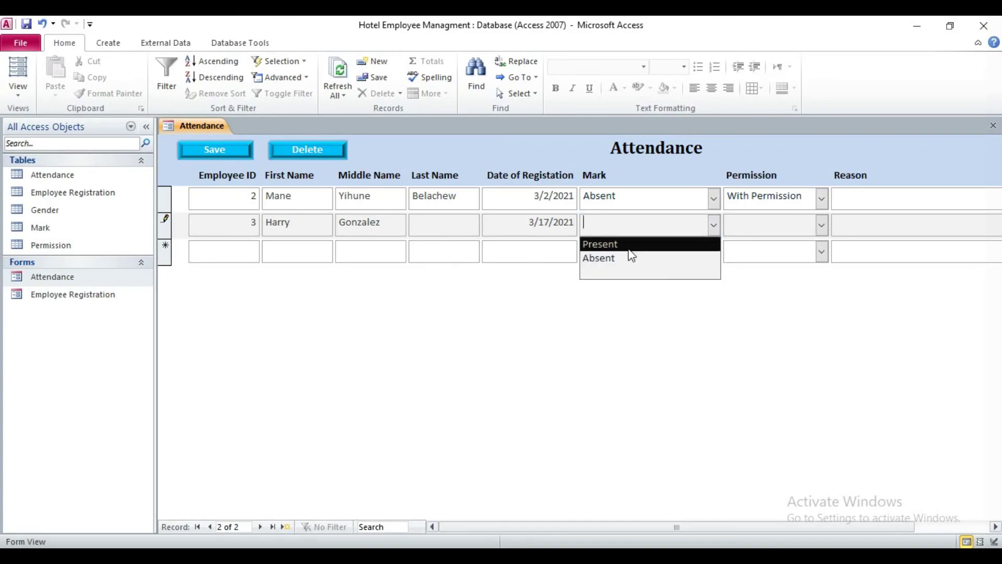
left_click(621, 243)
- Try Without Permission in the second record's Permission field and clear the field again
left_click(822, 226)
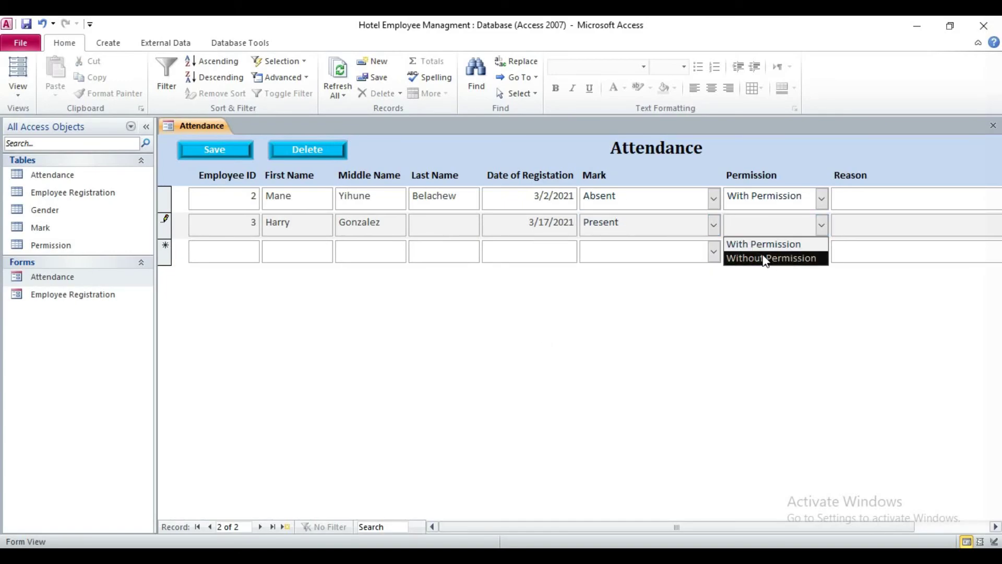
left_click(762, 257)
left_click(823, 226)
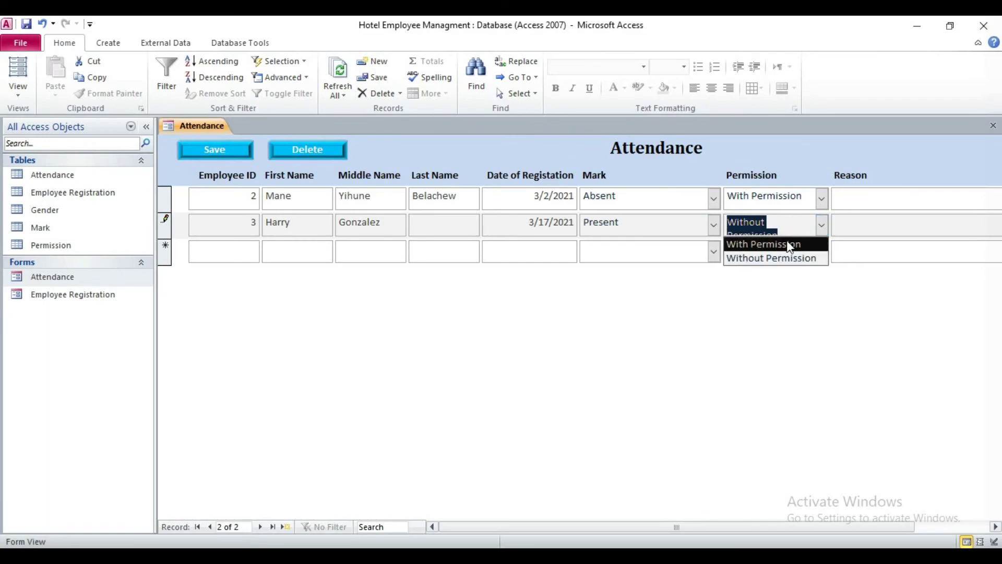
key("BackSpace")
key("Tab")
- Add two more attendance records by entering only the two employees' IDs
left_click(687, 253)
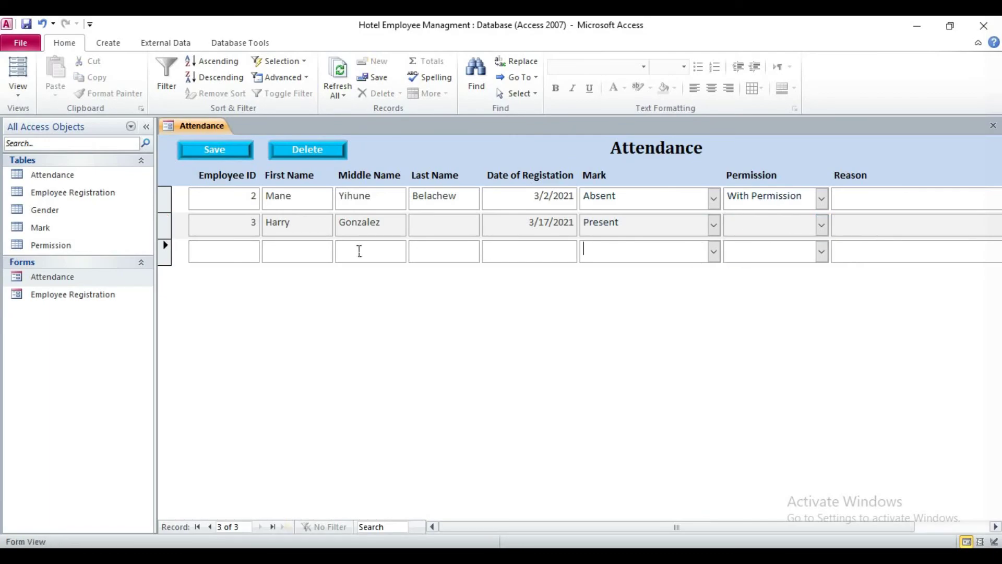
left_click(260, 255)
type("2")
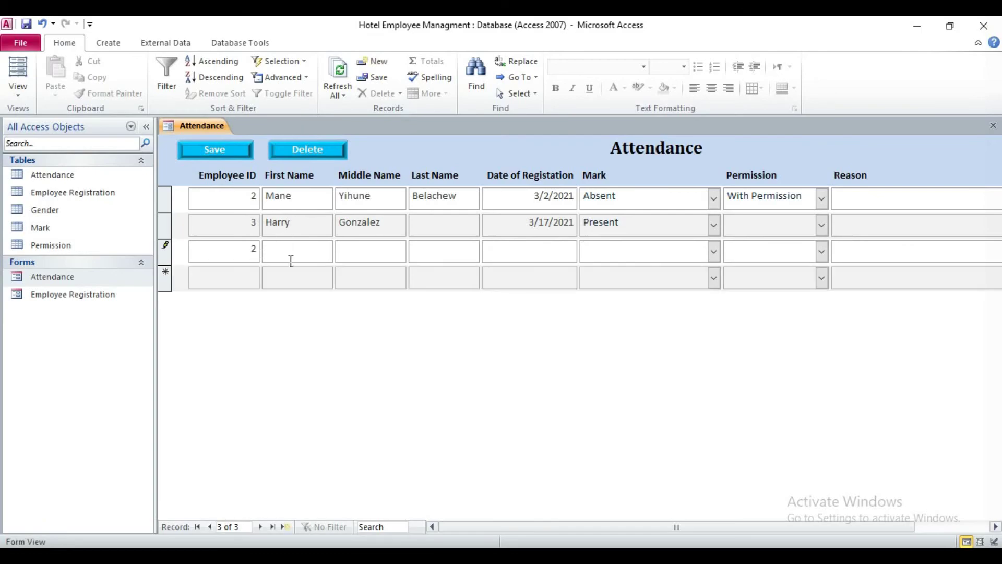
left_click(291, 261)
left_click(258, 275)
type("3")
left_click(303, 280)
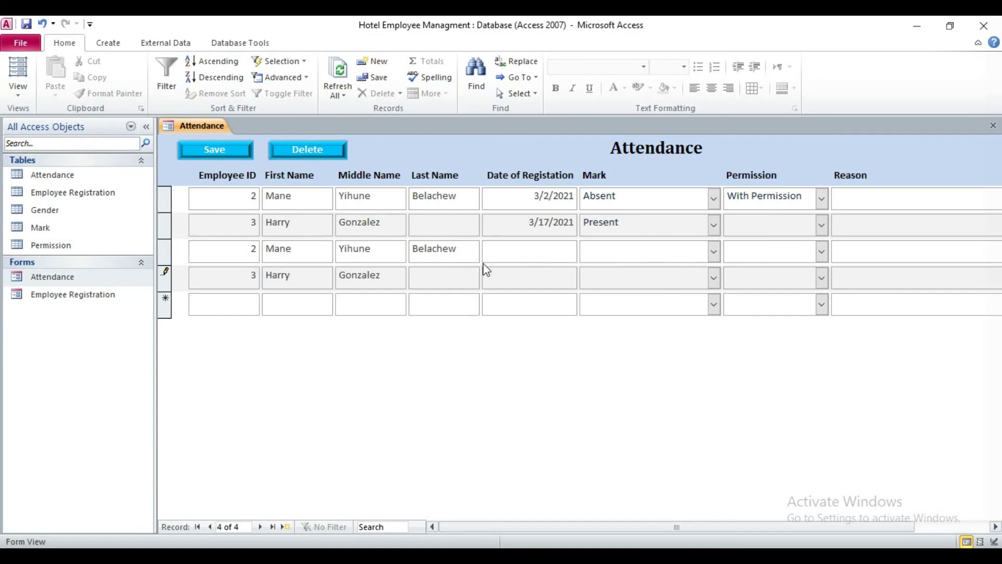
- Save the attendance records and delete the fourth, third and second ones, confirming each deletion
left_click(240, 148)
left_click(320, 153)
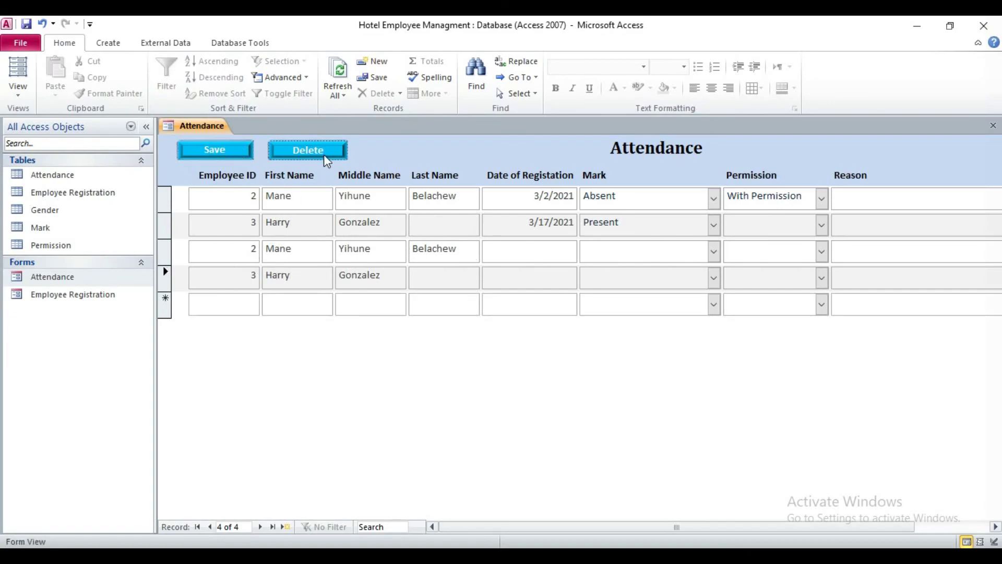
left_click(470, 334)
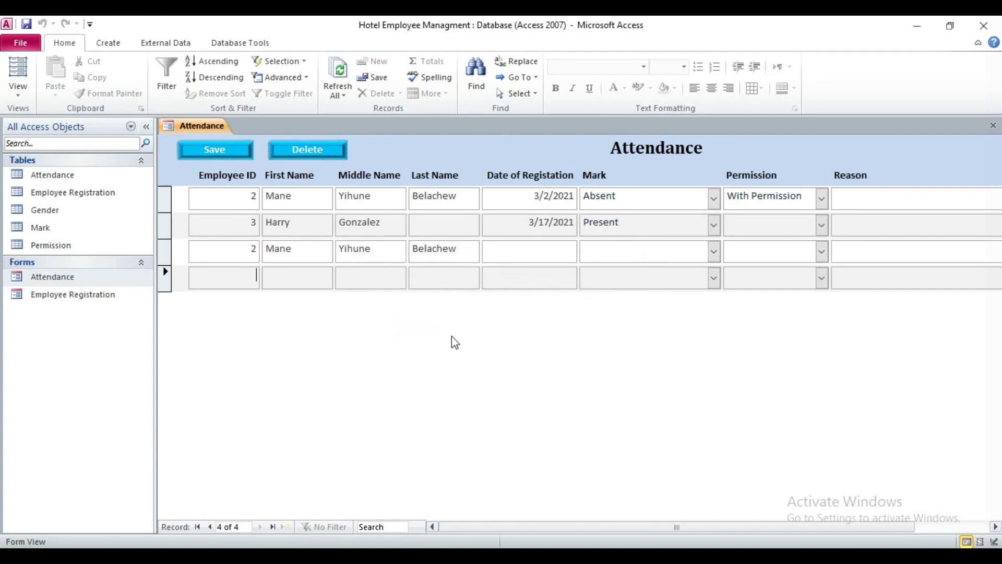
left_click(224, 239)
left_click(307, 150)
key("Return")
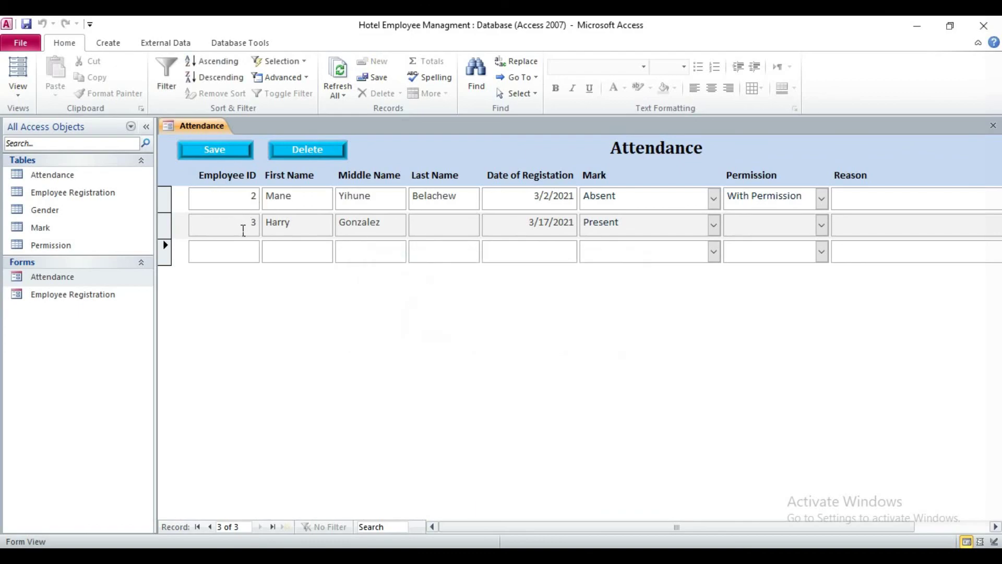
left_click(307, 150)
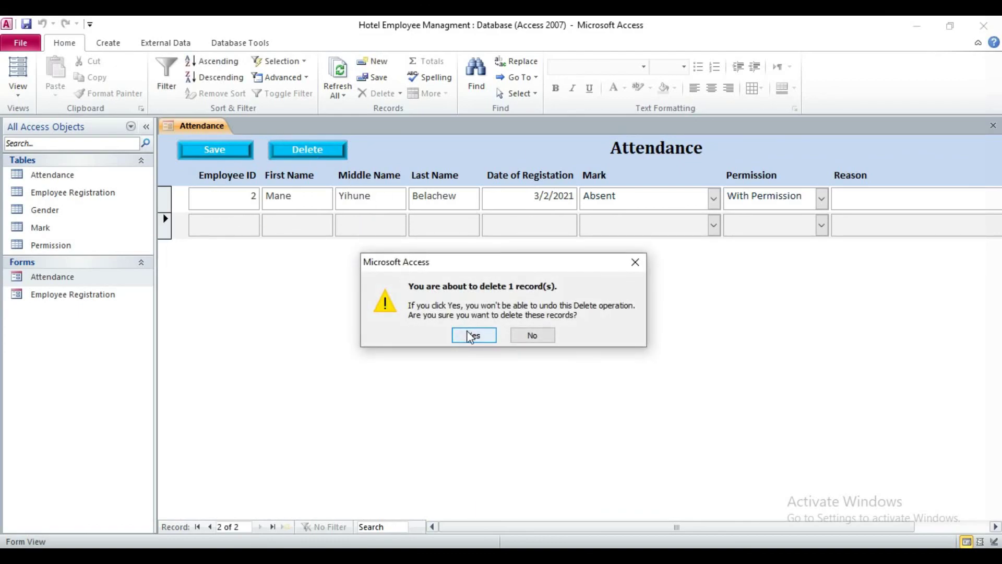
left_click(466, 330)
- Close the Attendance form
right_click(193, 125)
left_click(202, 130)
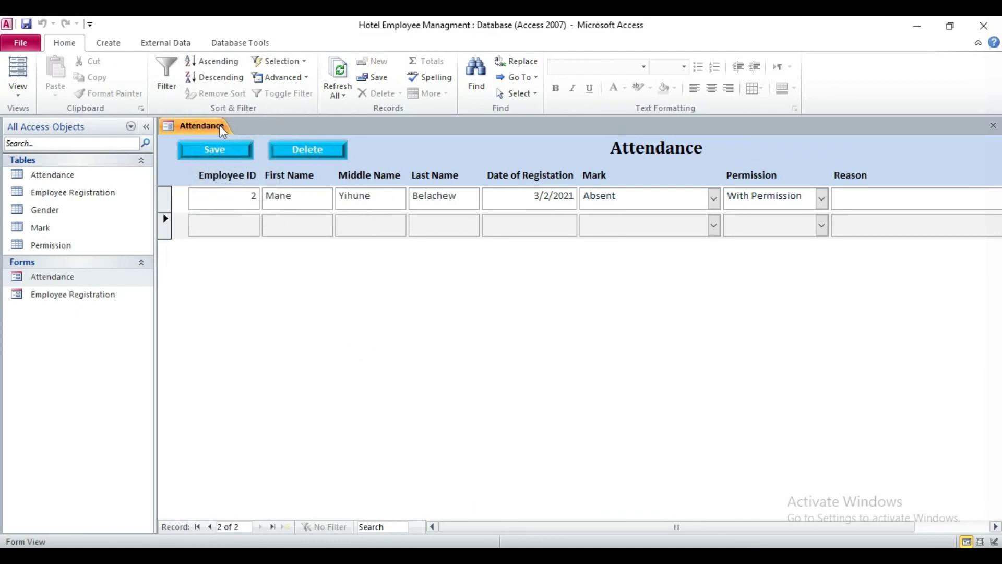
right_click(222, 126)
left_click(253, 151)
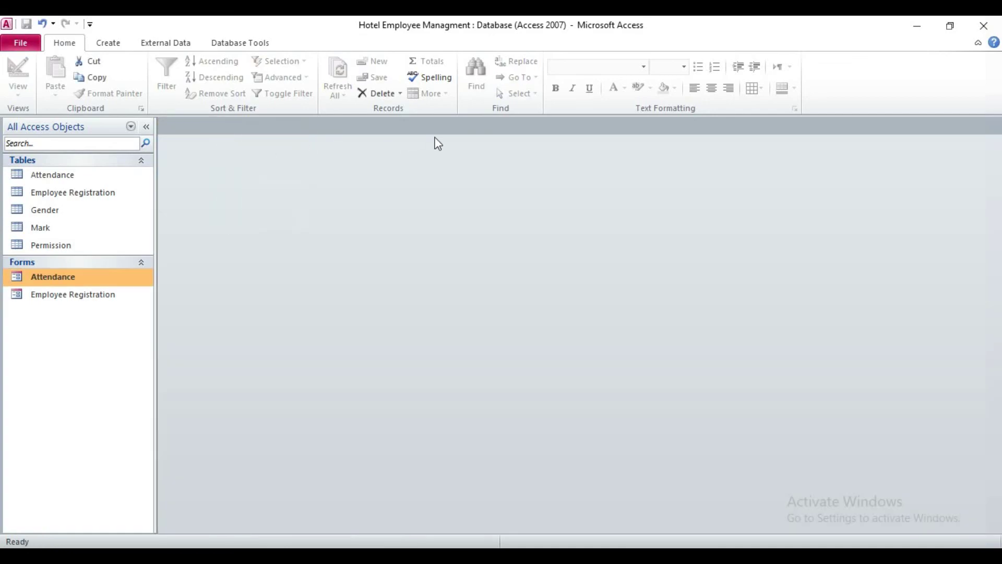